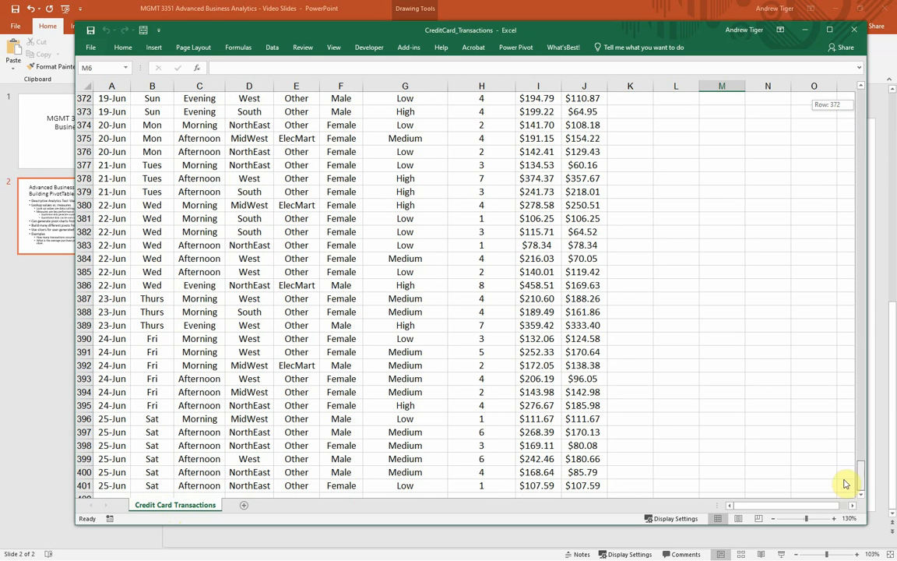
Examine the columns of the credit card transactions data from Day through HighItem in the first record
drag(845, 483, 820, 130)
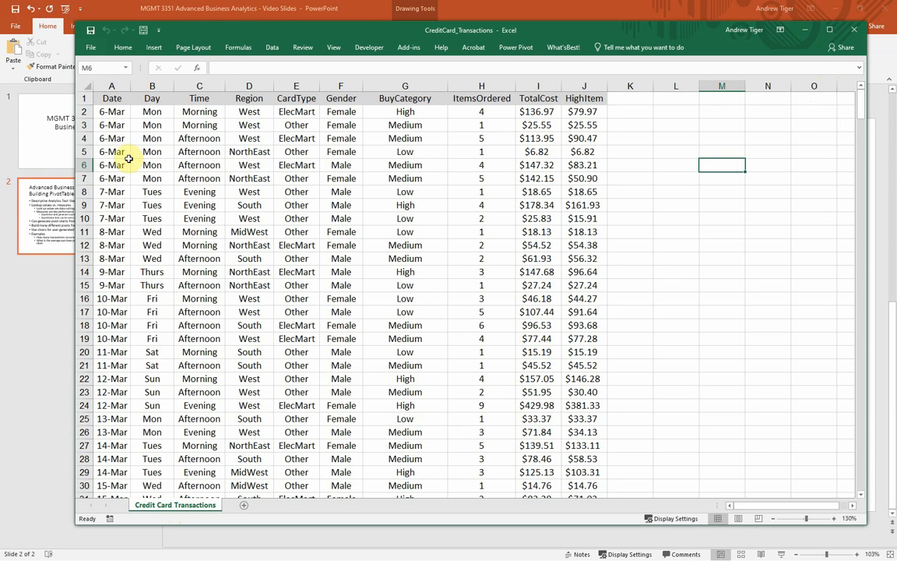
click(146, 111)
click(187, 112)
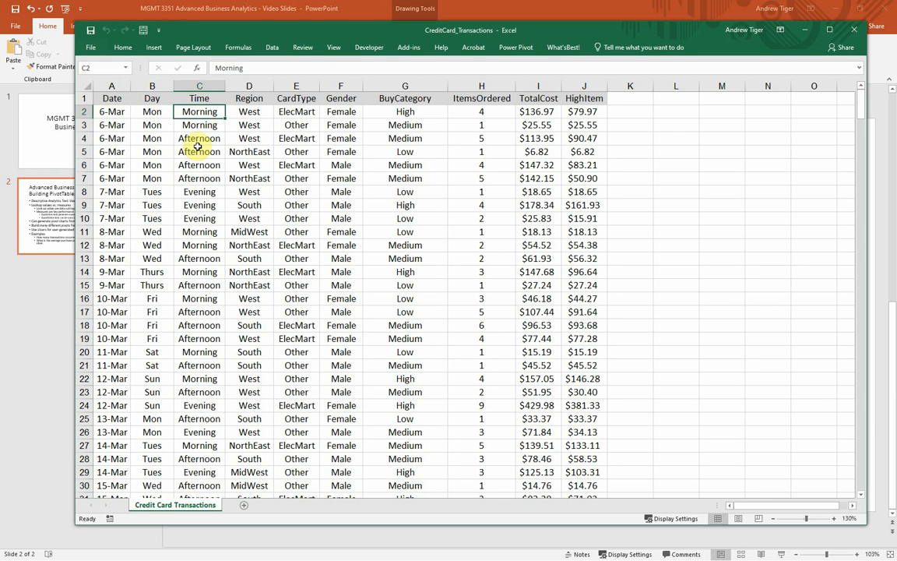
click(238, 111)
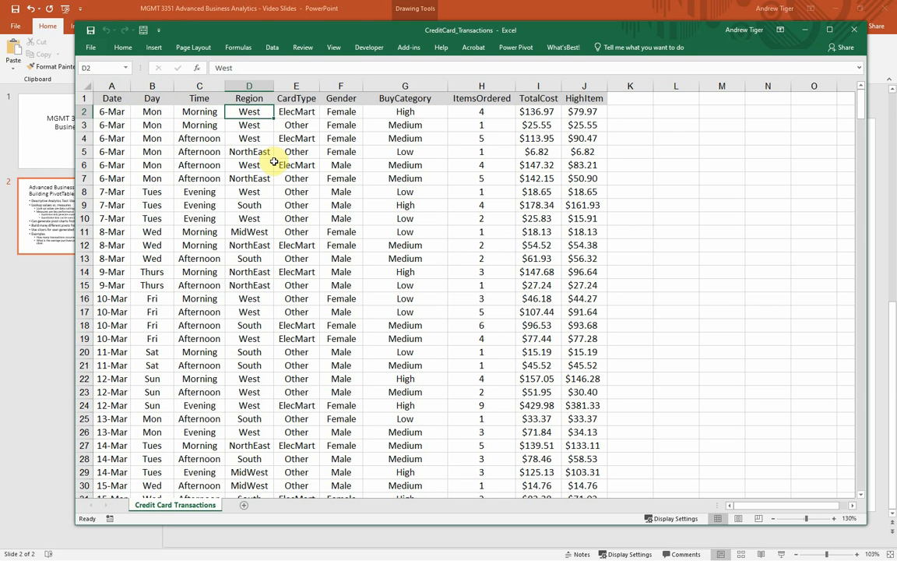
click(290, 112)
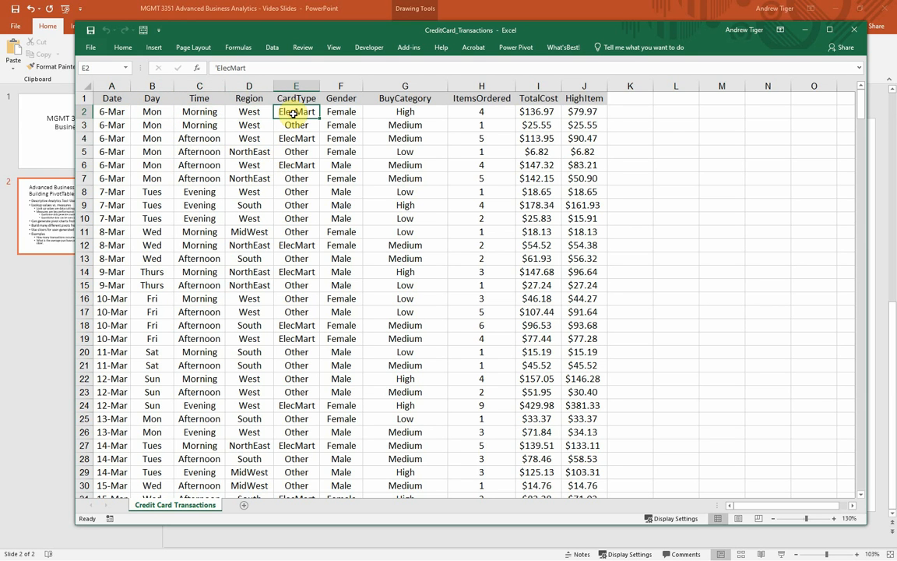
click(335, 112)
click(393, 110)
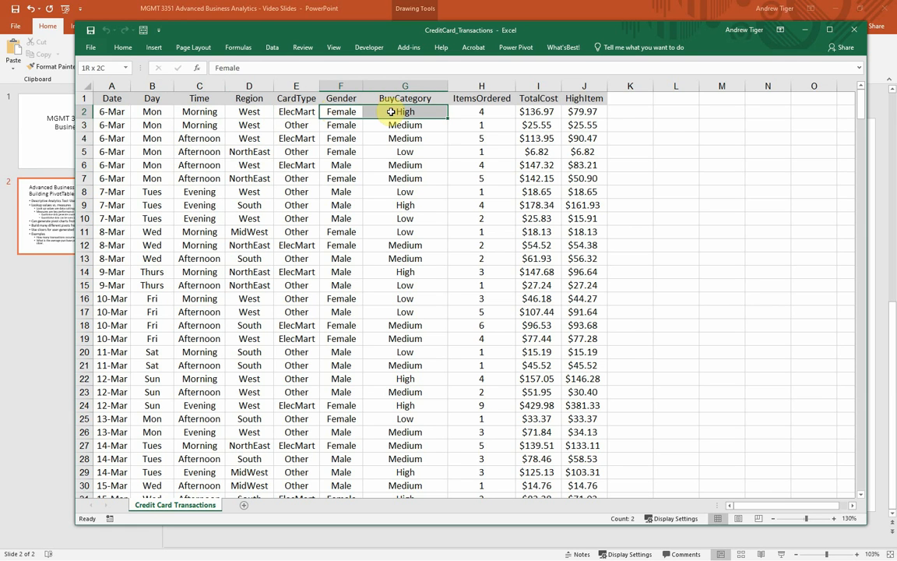
click(465, 114)
click(541, 113)
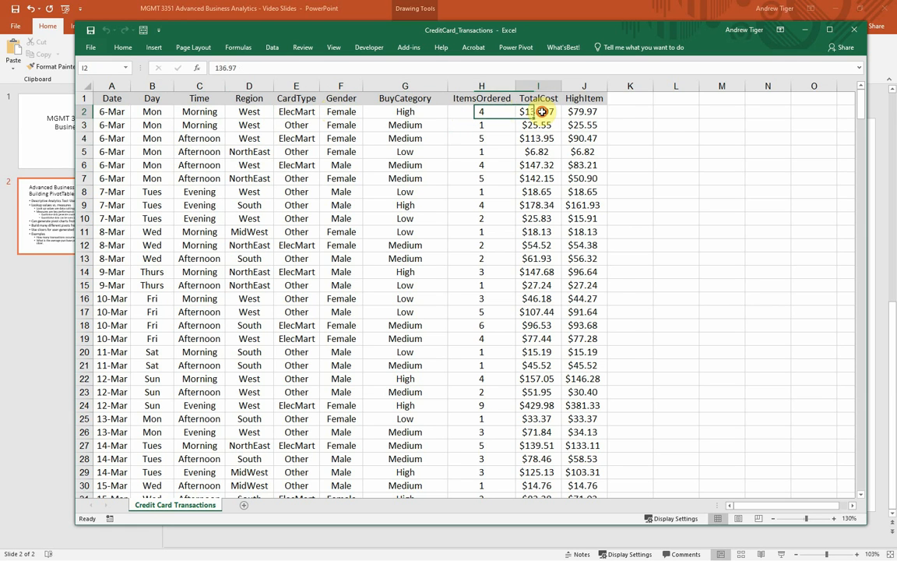
click(587, 112)
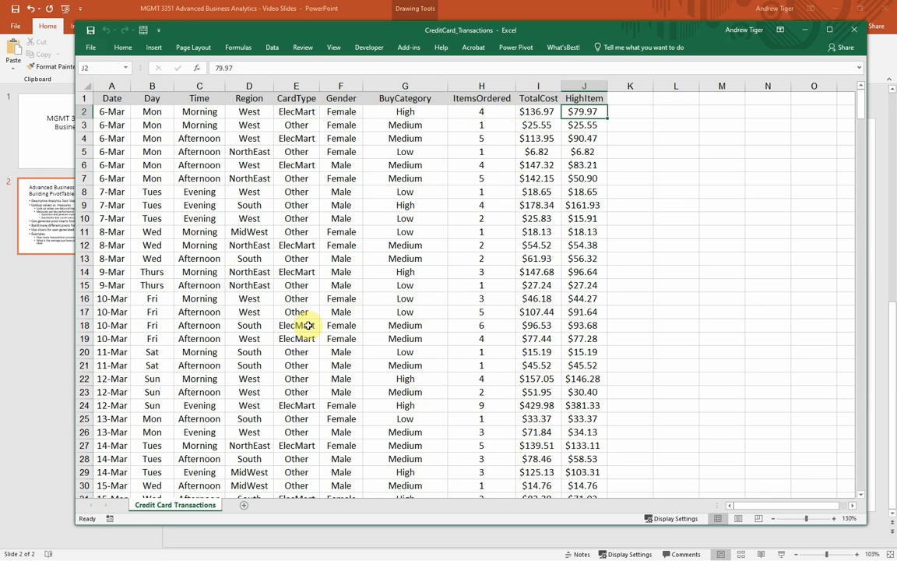
click(705, 193)
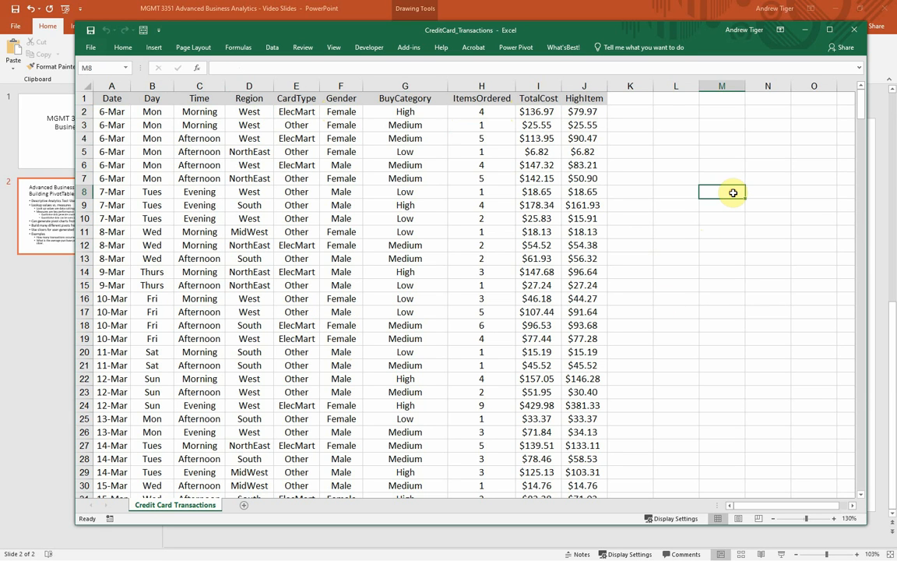
click(243, 243)
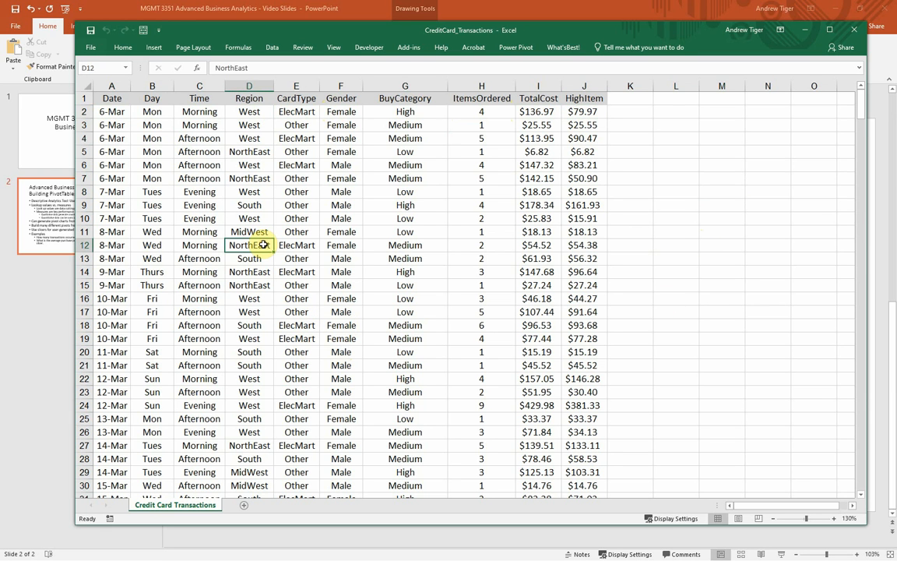
click(156, 47)
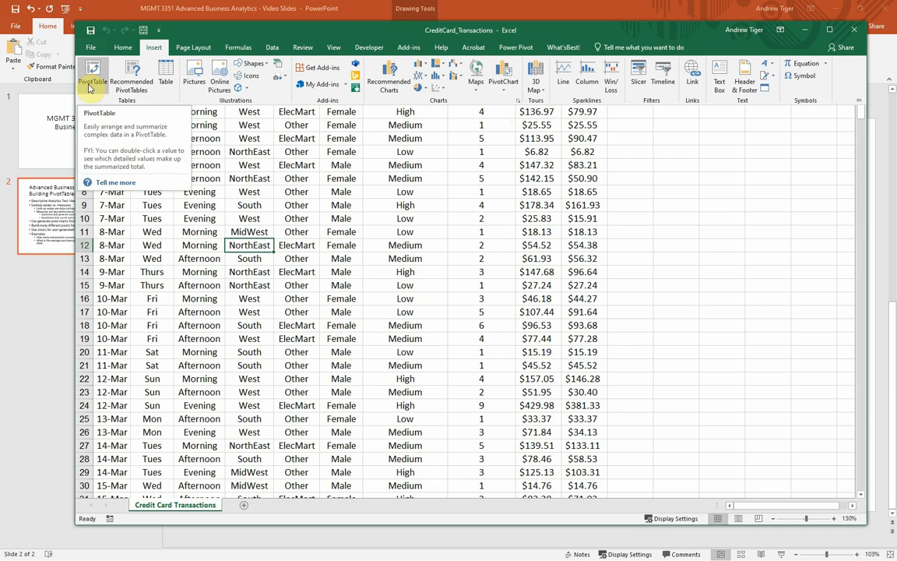
click(91, 78)
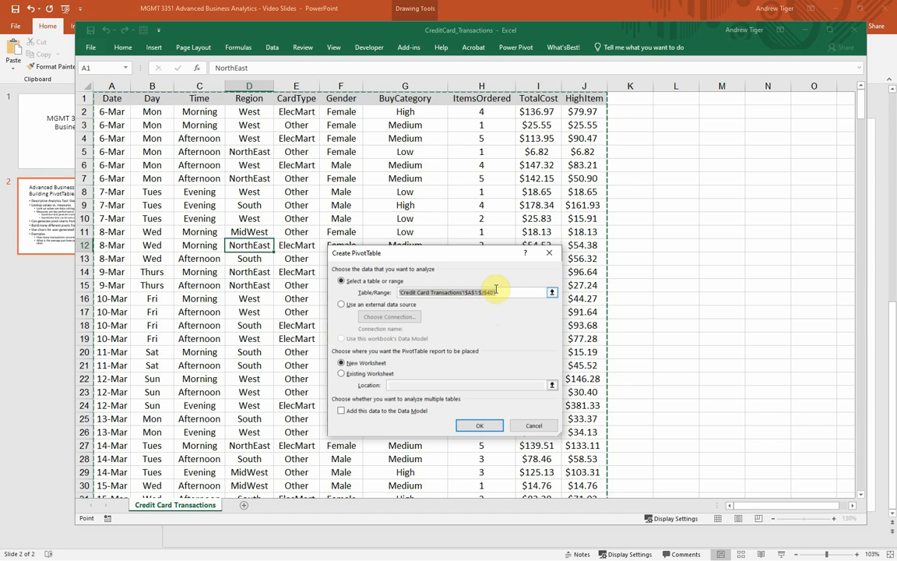
click(528, 429)
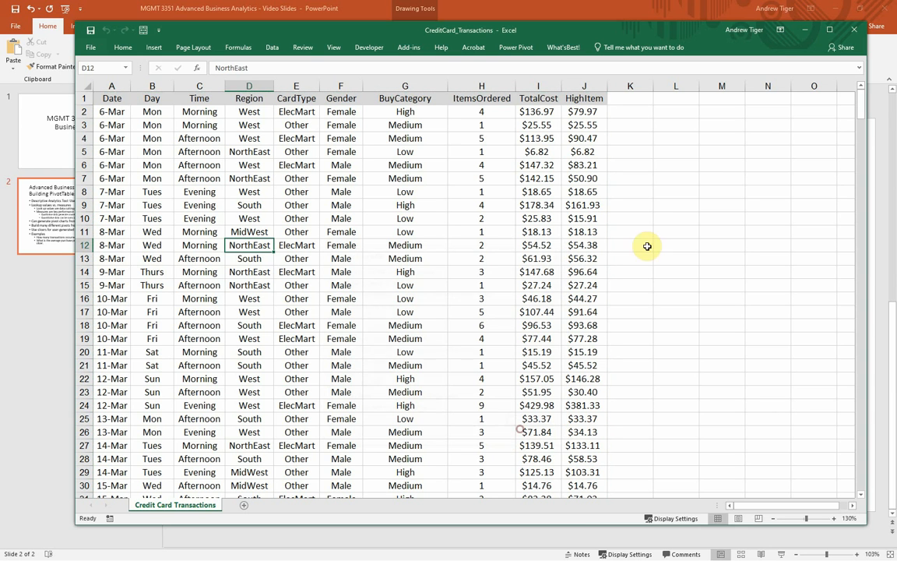
Create a PivotTable on a new worksheet from range A1:J401 of the Credit Card Transactions sheet
click(712, 181)
click(153, 47)
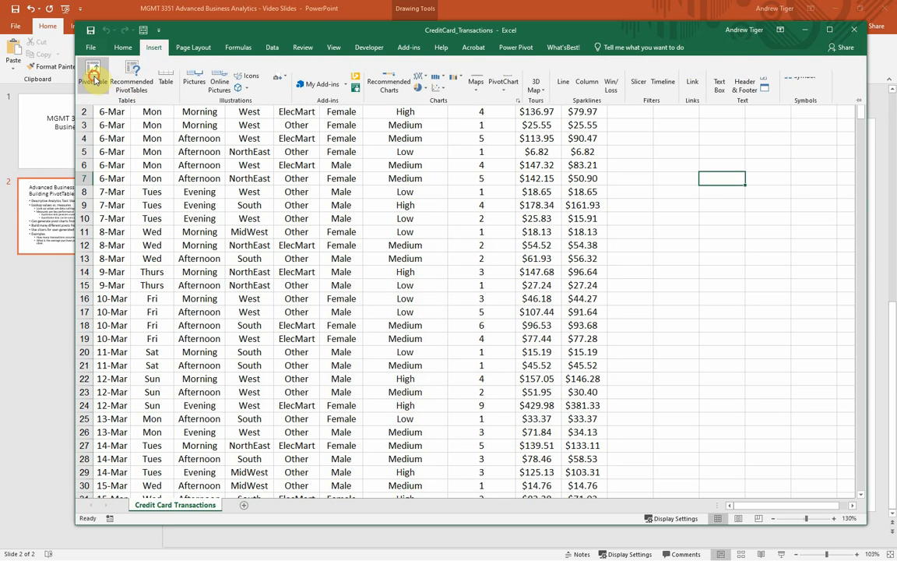
click(88, 72)
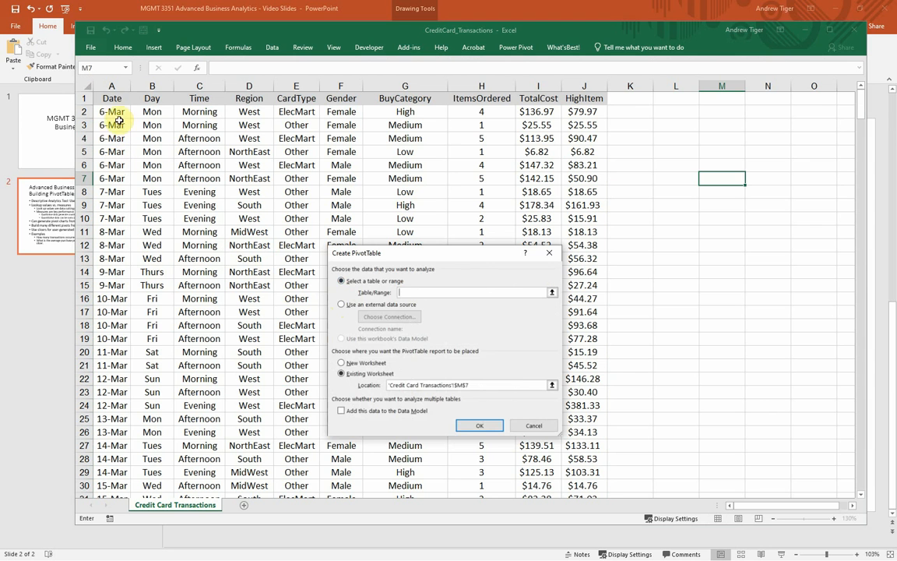
drag(114, 102, 589, 101)
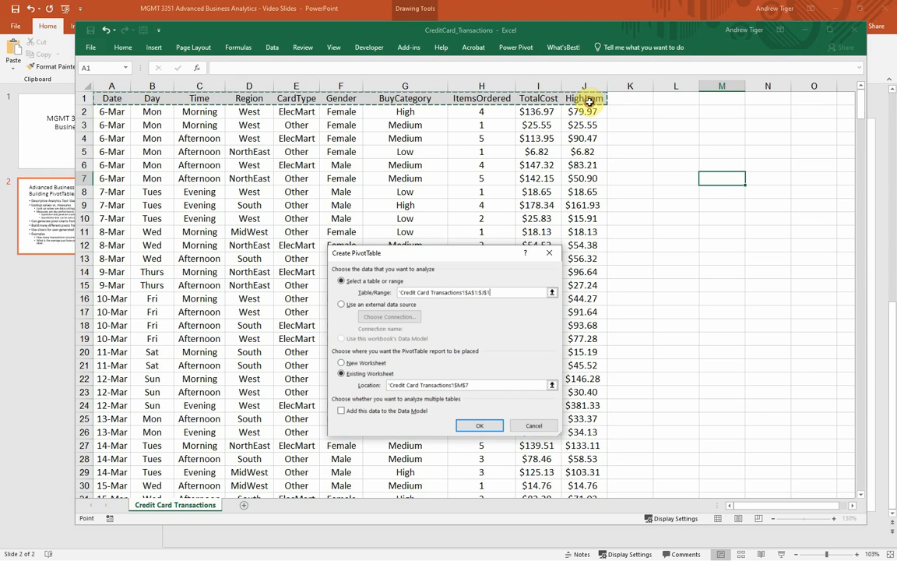
key(ctrl+shift+Down)
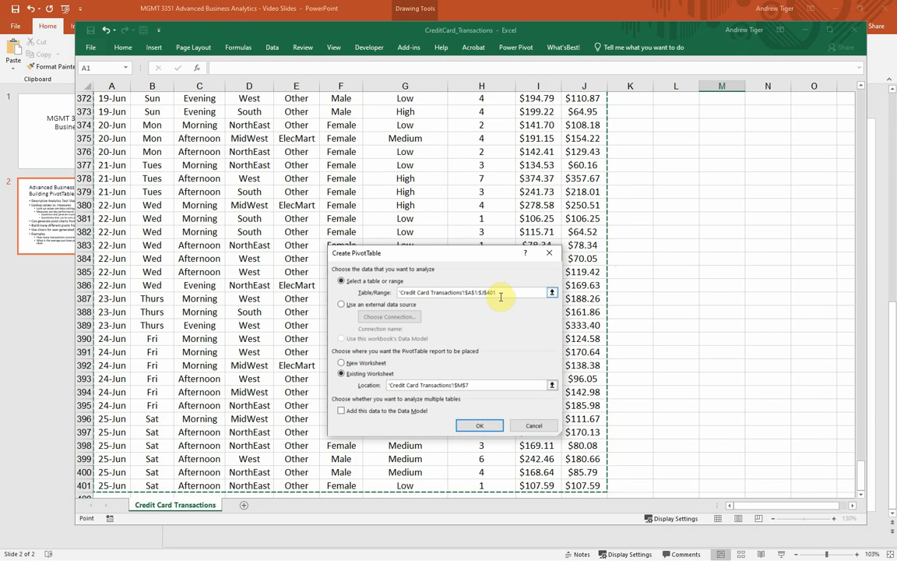
click(486, 254)
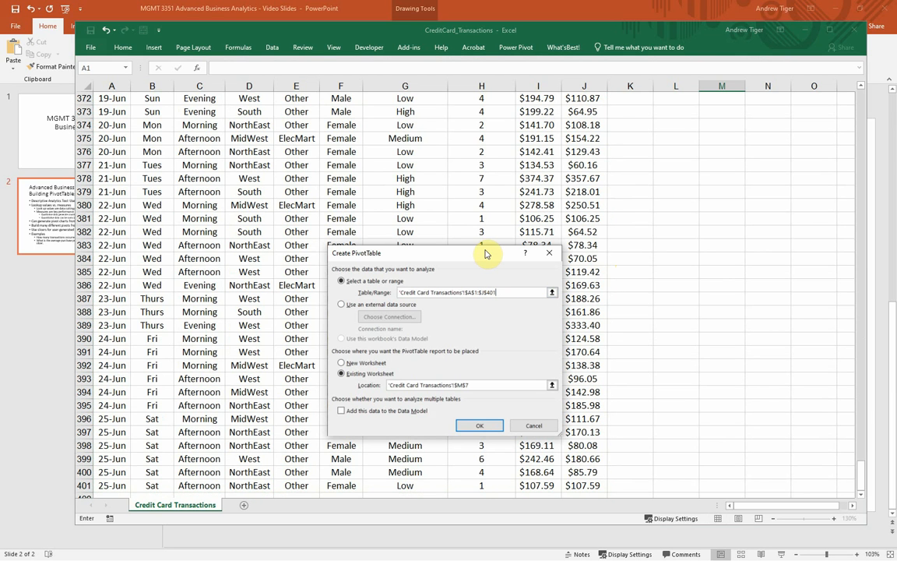
click(342, 363)
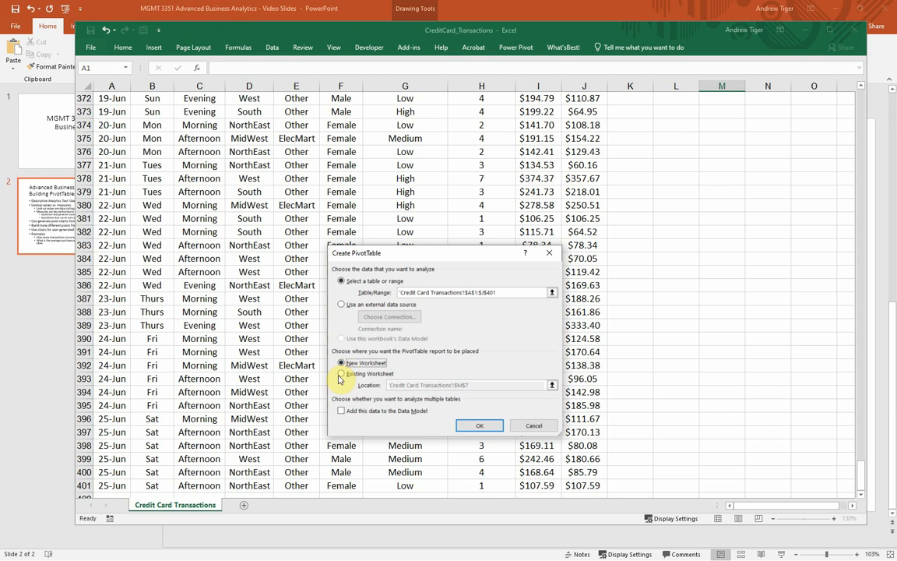
click(340, 375)
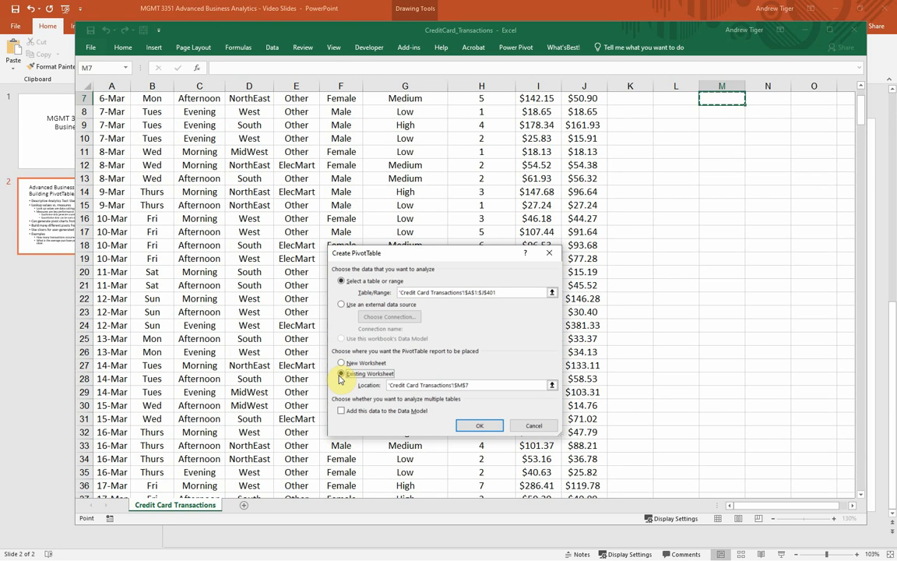
click(342, 364)
click(470, 427)
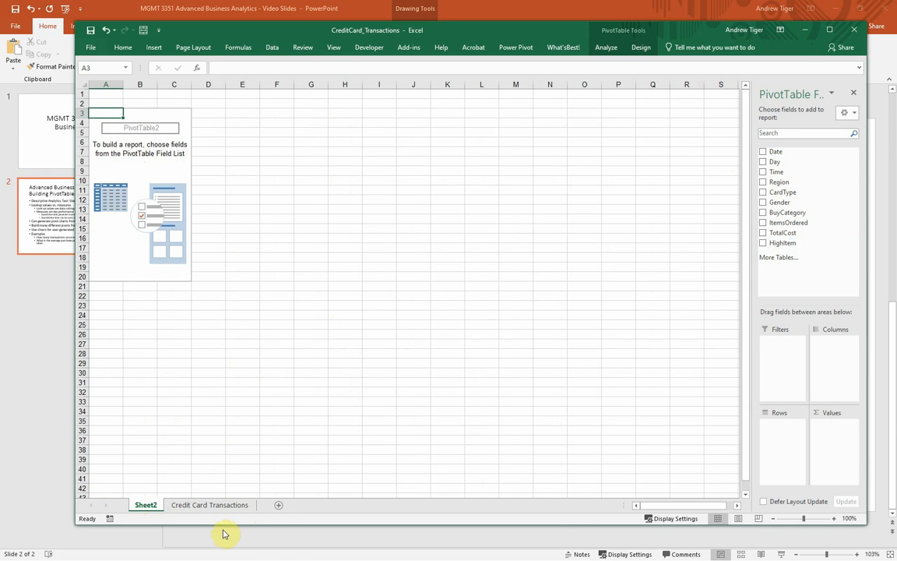
click(209, 505)
scroll(243, 200, up, 2)
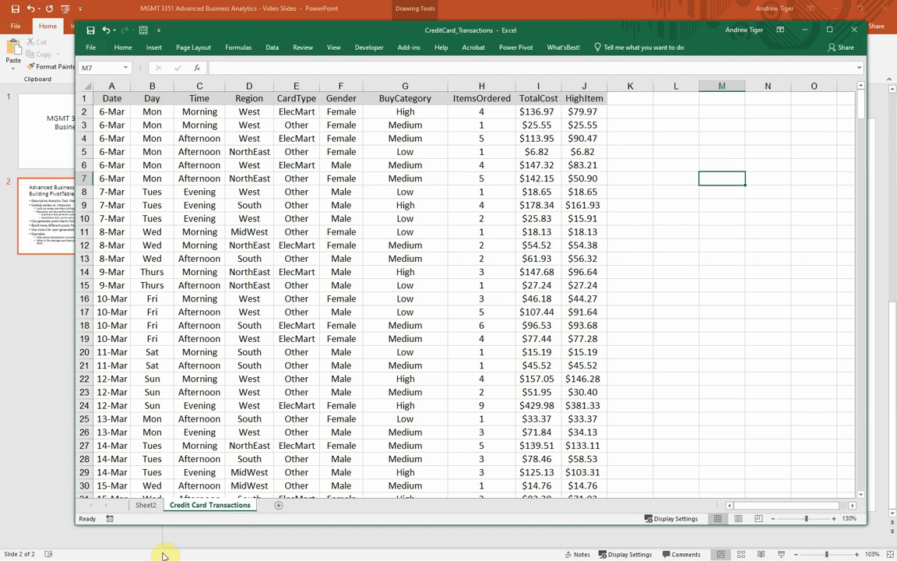
click(146, 504)
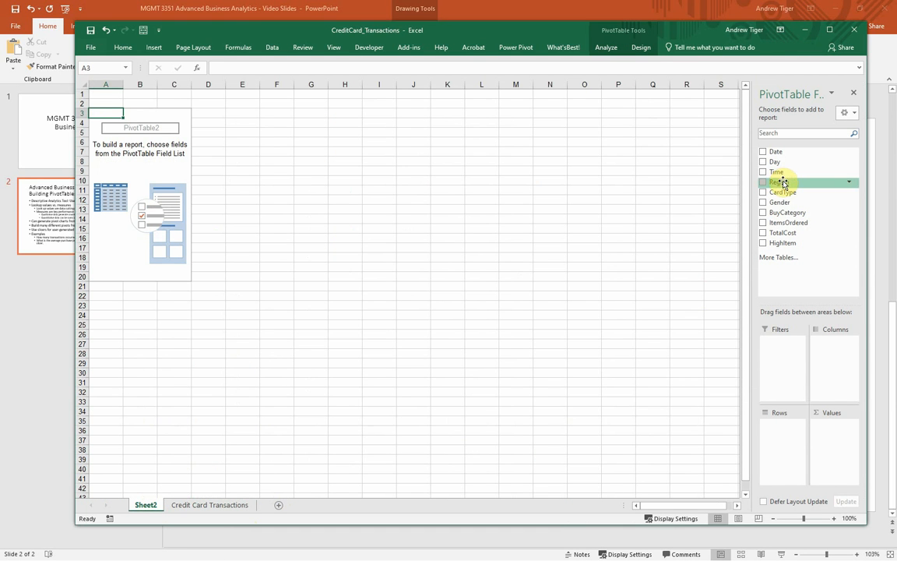
mouse_move(782, 183)
mouse_down()
mouse_move(771, 478)
mouse_move(834, 431)
mouse_move(771, 284)
mouse_move(777, 191)
mouse_move(779, 199)
mouse_up()
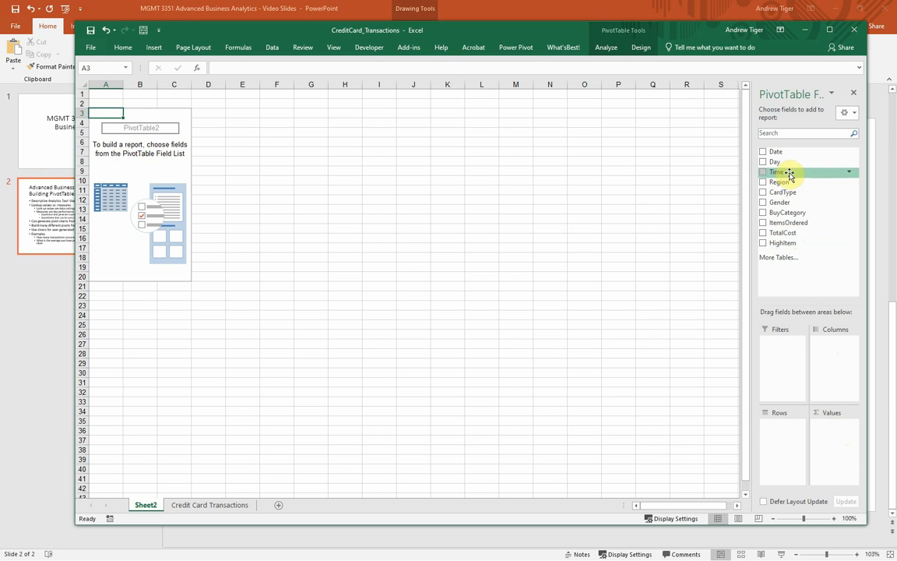
Add the TotalCost field to the PivotTable's values as a sum
drag(788, 235, 830, 438)
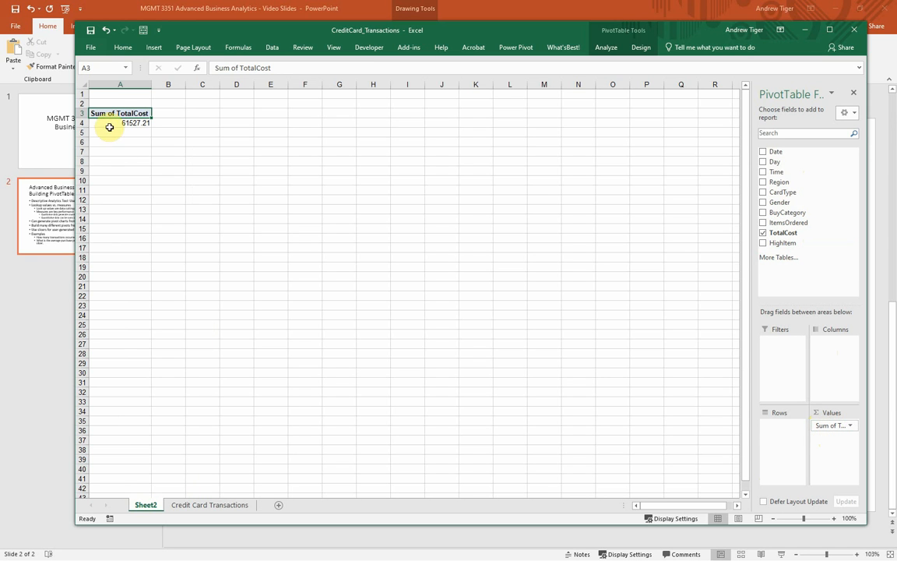
mouse_move(111, 123)
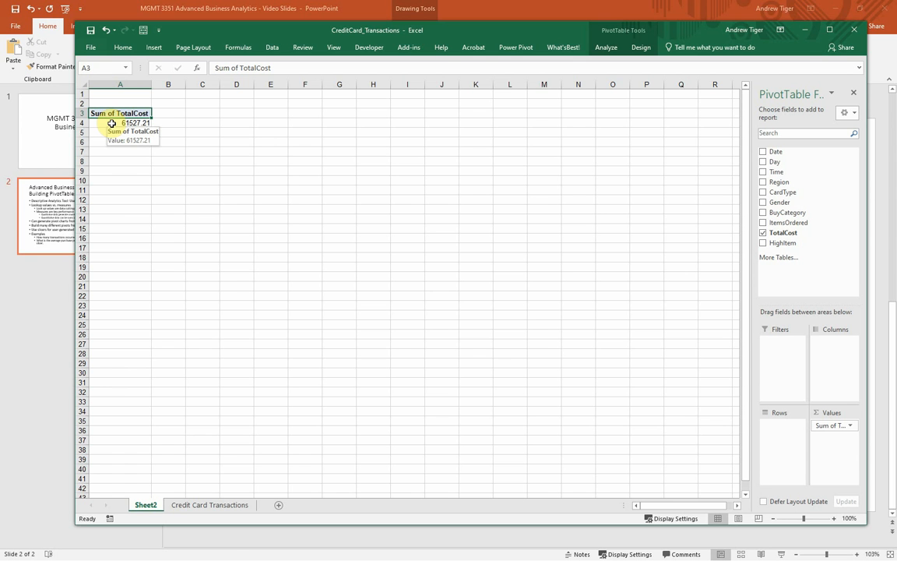
Total the TotalCost column with =SUM(I2:I401) in cell L2 of the Credit Card Transactions sheet and return to the PivotTable on Sheet2
click(225, 506)
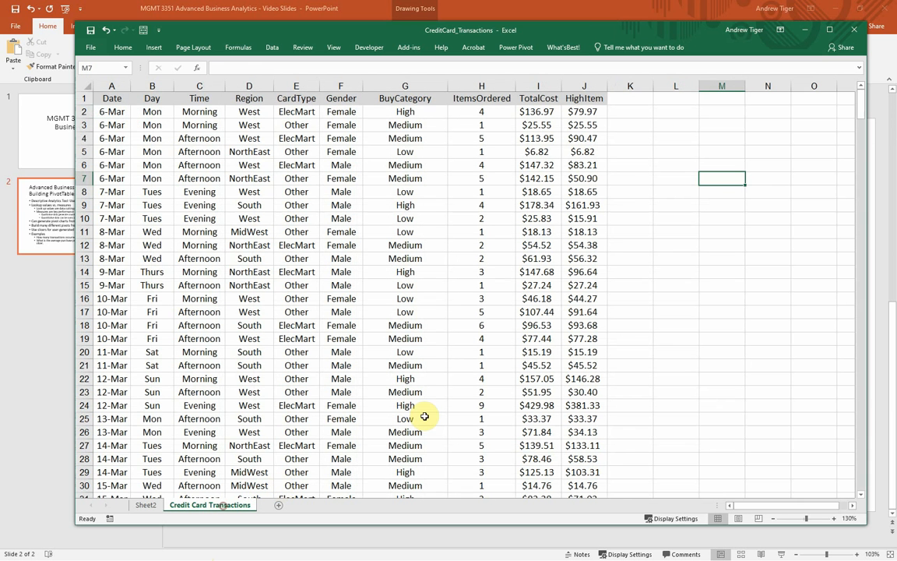
click(531, 112)
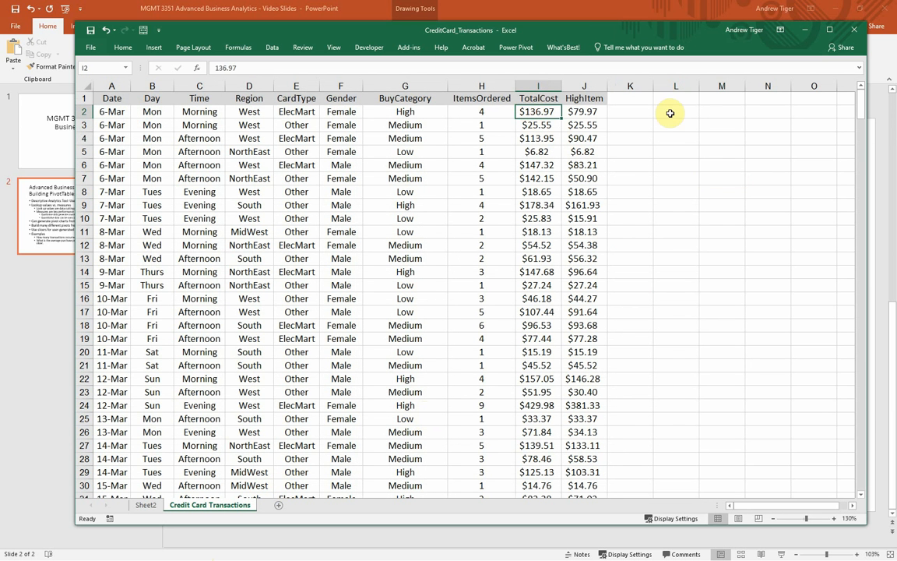
click(669, 112)
text(=sum()
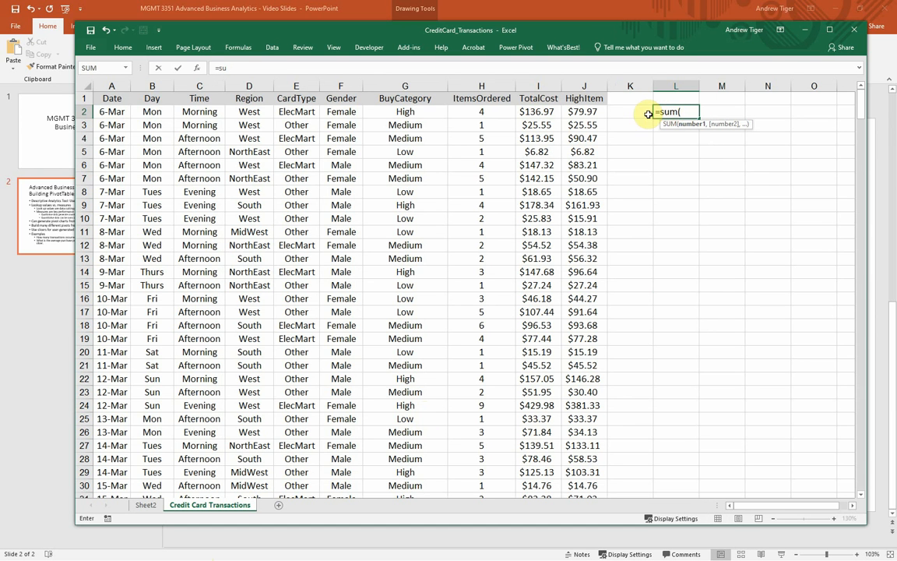
click(549, 113)
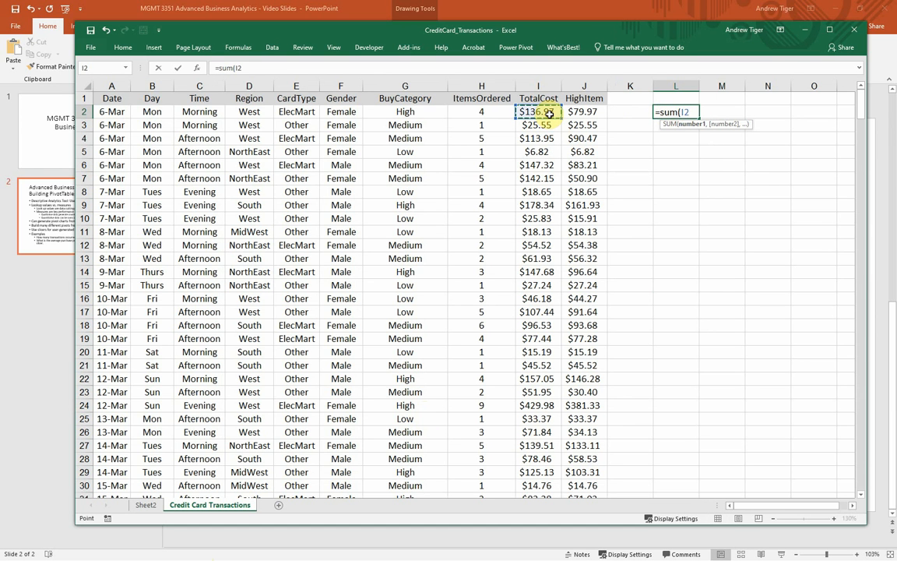
key(ctrl+shift+Down)
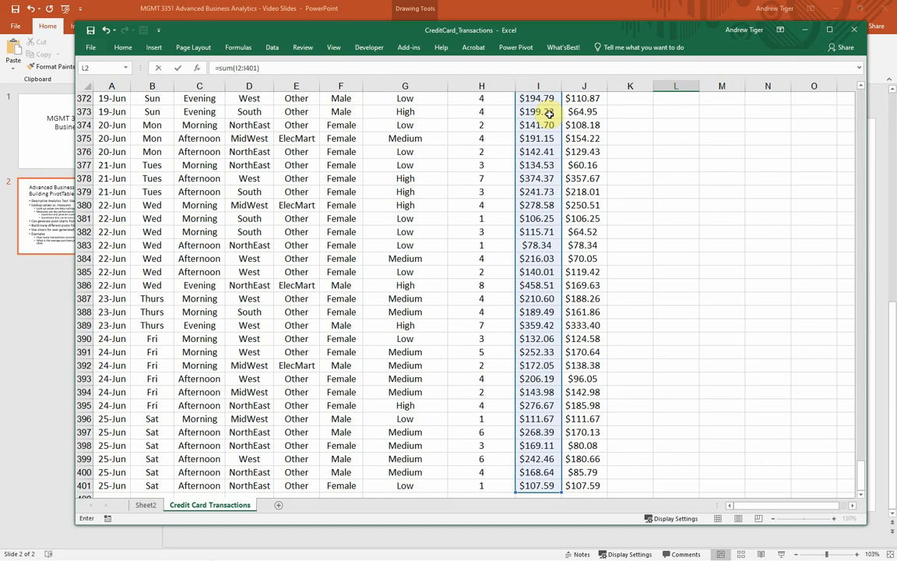
key(Return)
scroll(592, 108, up, 1)
click(689, 112)
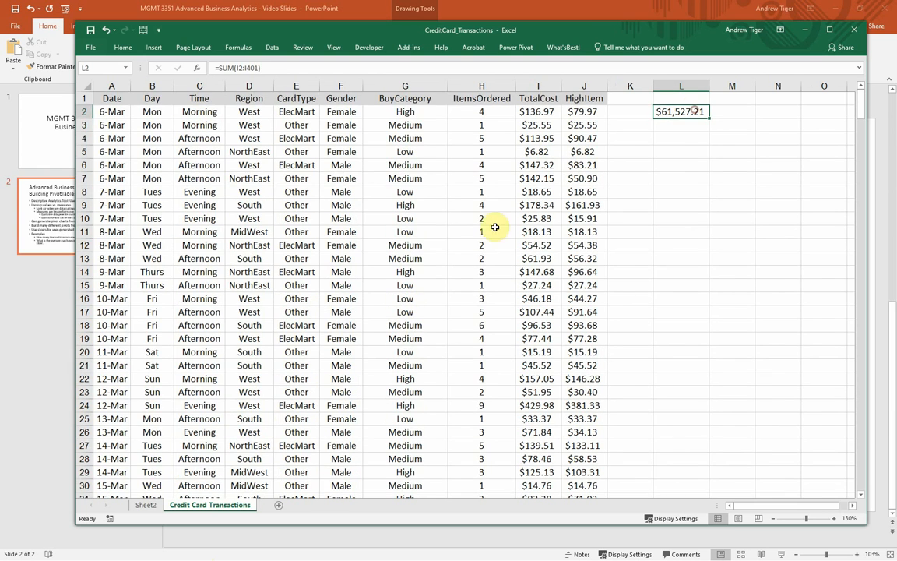
click(145, 505)
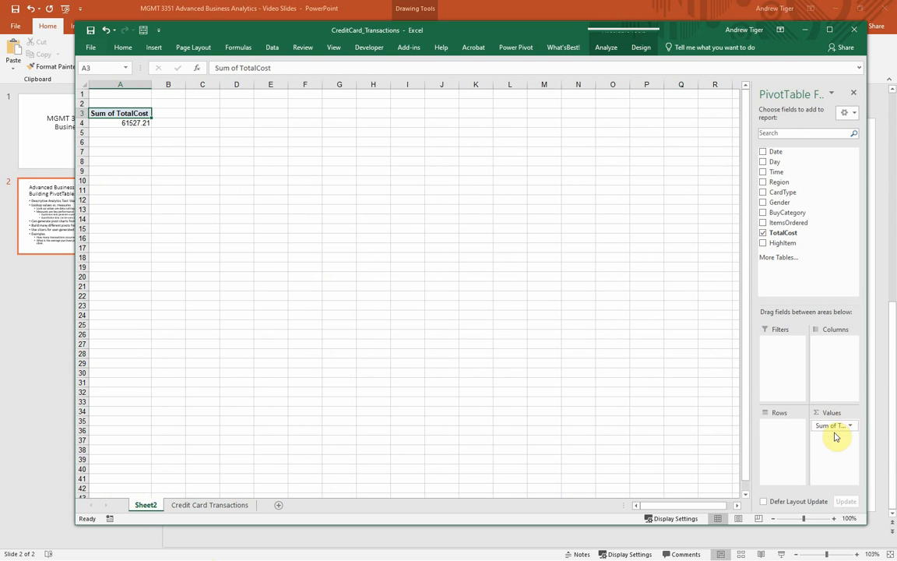
Remove TotalCost from the PivotTable's values and add it back
drag(830, 425, 638, 288)
drag(790, 234, 827, 428)
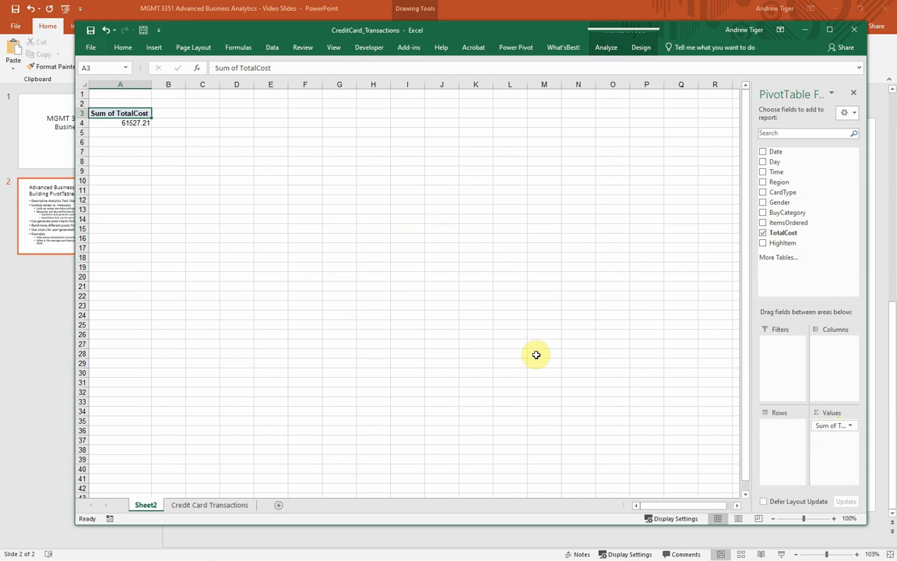
Summarize the TotalCost field in the PivotTable's values by Average
click(849, 427)
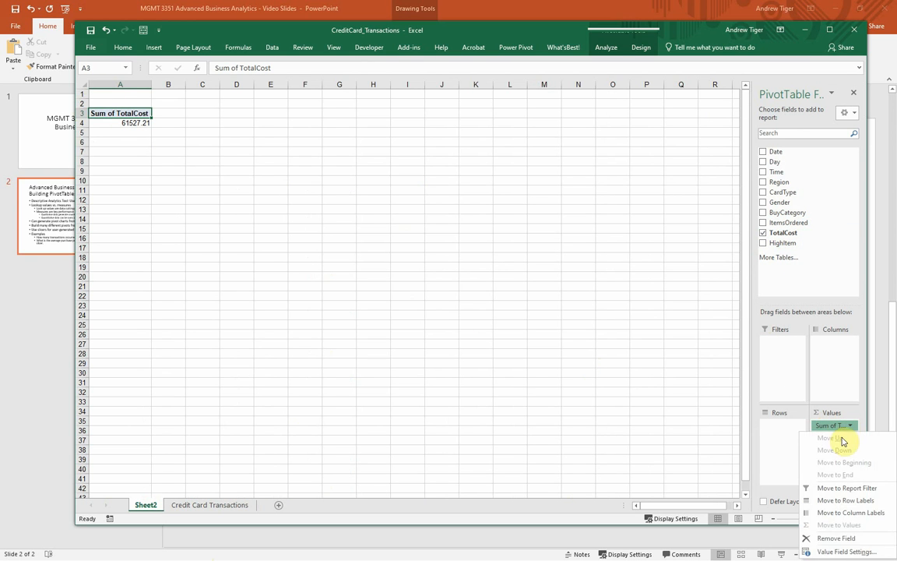
click(841, 551)
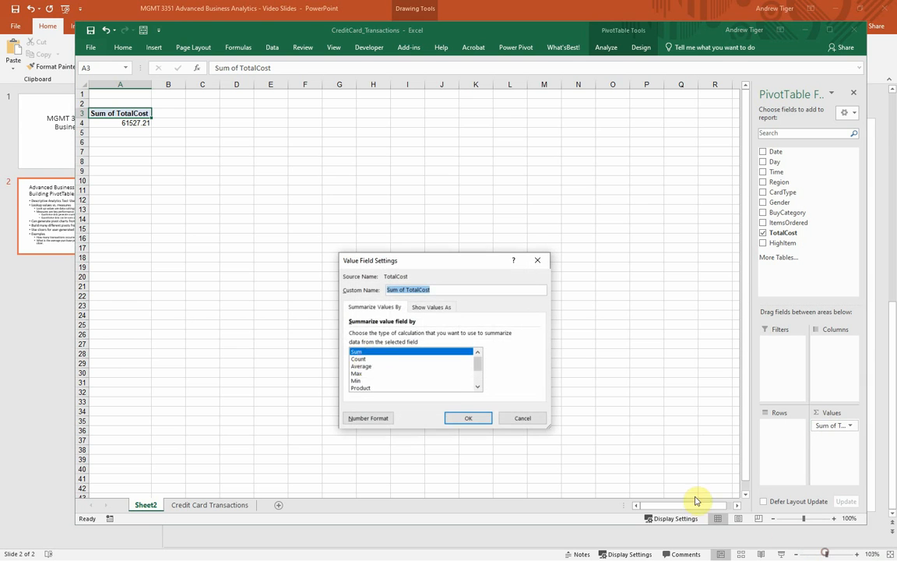
click(366, 367)
click(461, 418)
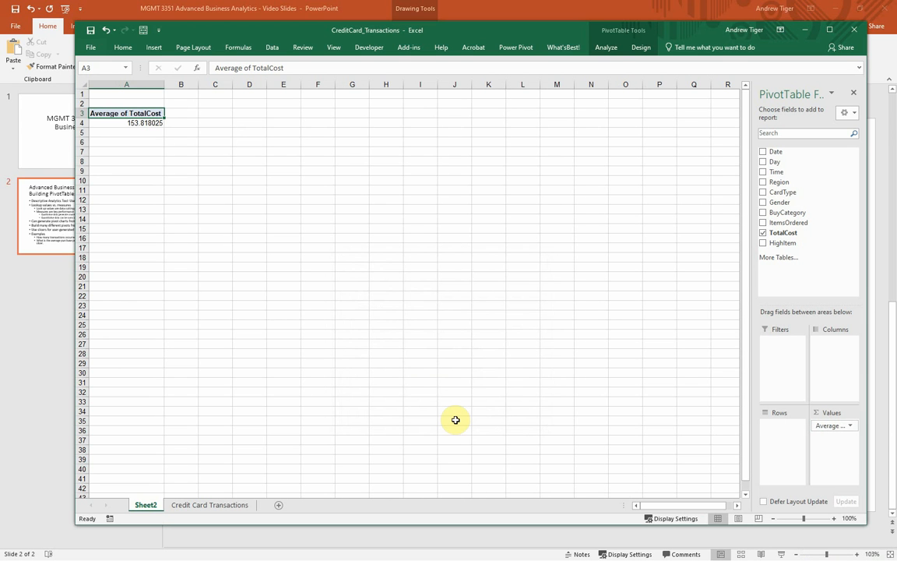
Change the summary calculation of TotalCost in the PivotTable's values to Count
click(849, 428)
click(788, 549)
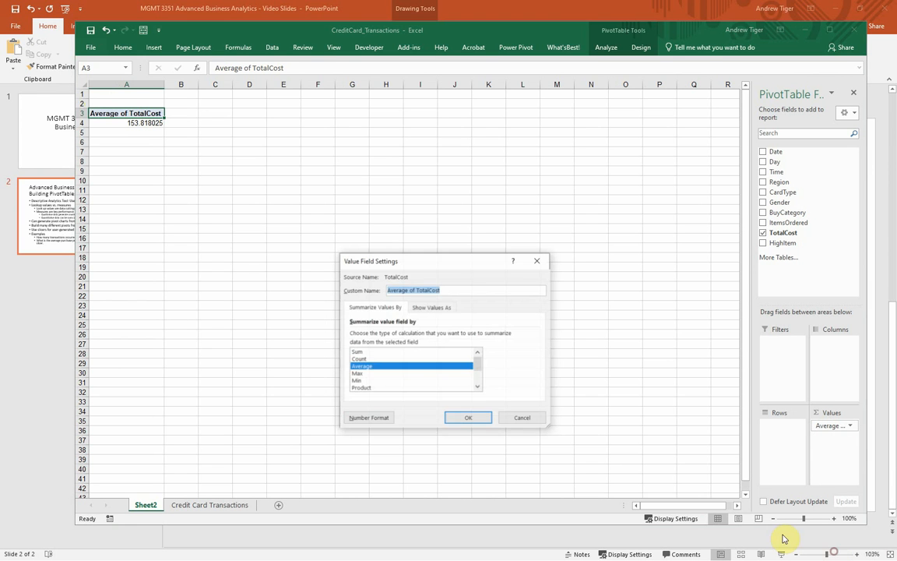
click(373, 359)
click(467, 419)
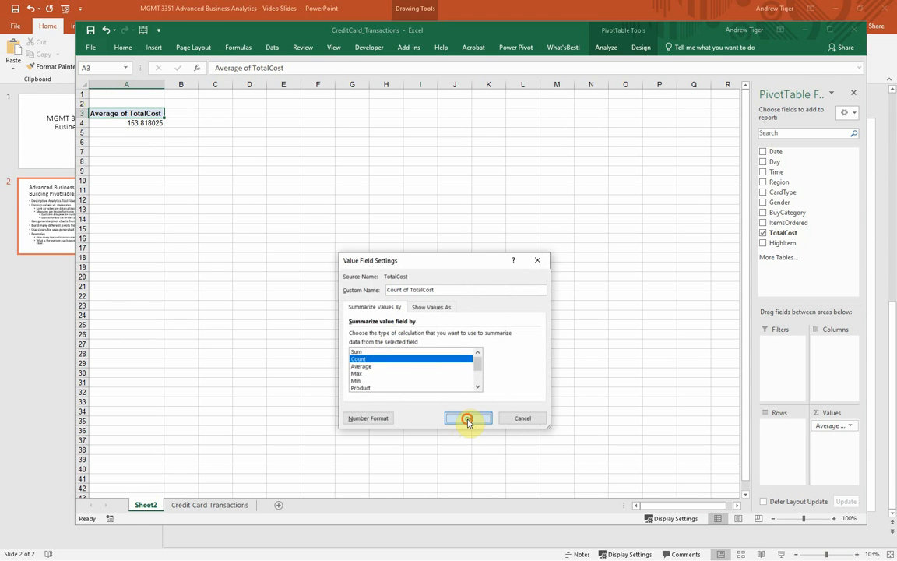
Remove TotalCost from the PivotTable's values and add the Region field there as a count
click(853, 427)
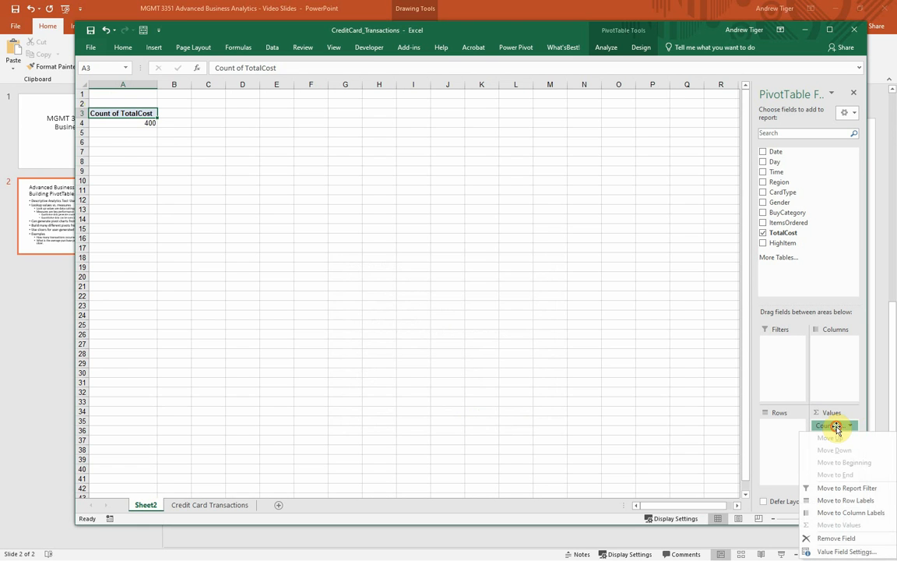
drag(837, 427, 617, 400)
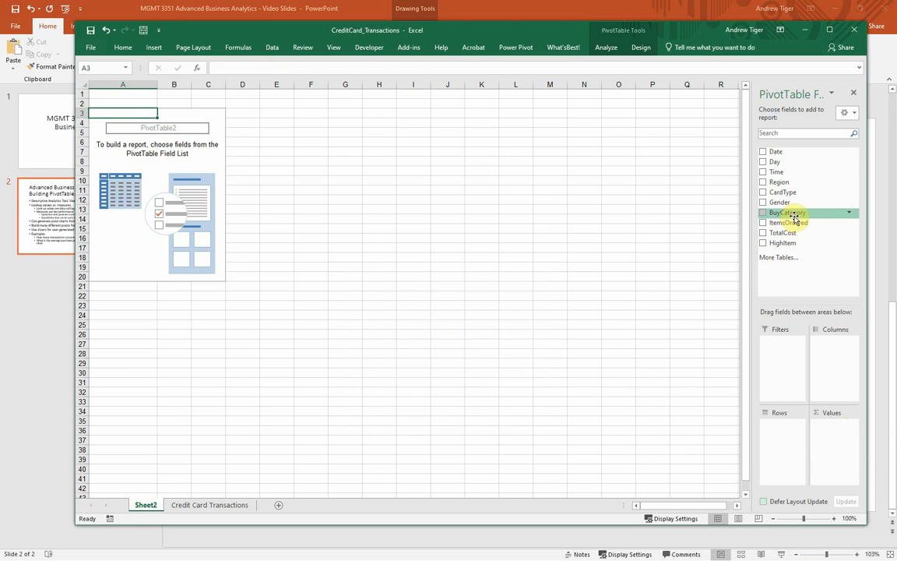
drag(781, 181, 830, 448)
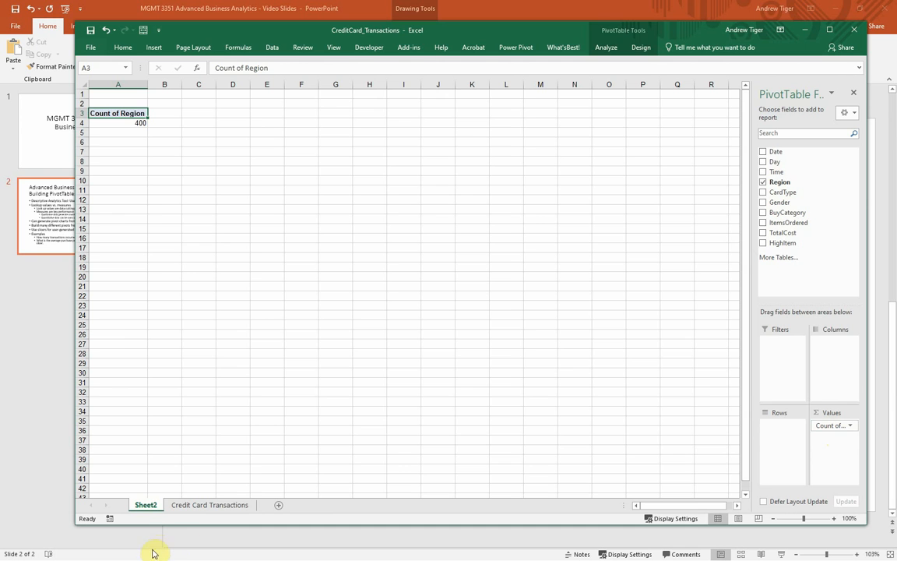
Compare the text entries in Region with the numeric ItemsOrdered, TotalCost and HighItem data on the Credit Card Transactions sheet, and return to Sheet2
click(227, 507)
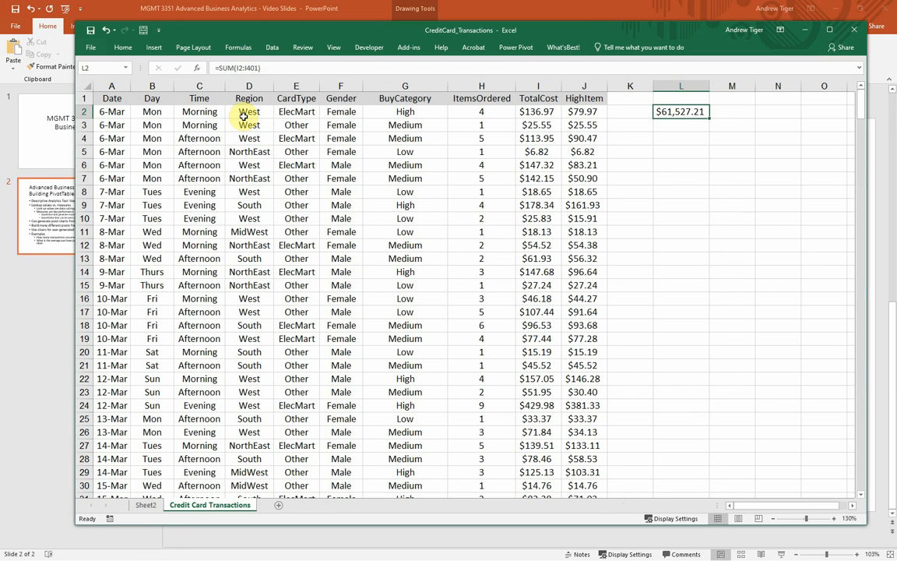
drag(243, 116, 248, 285)
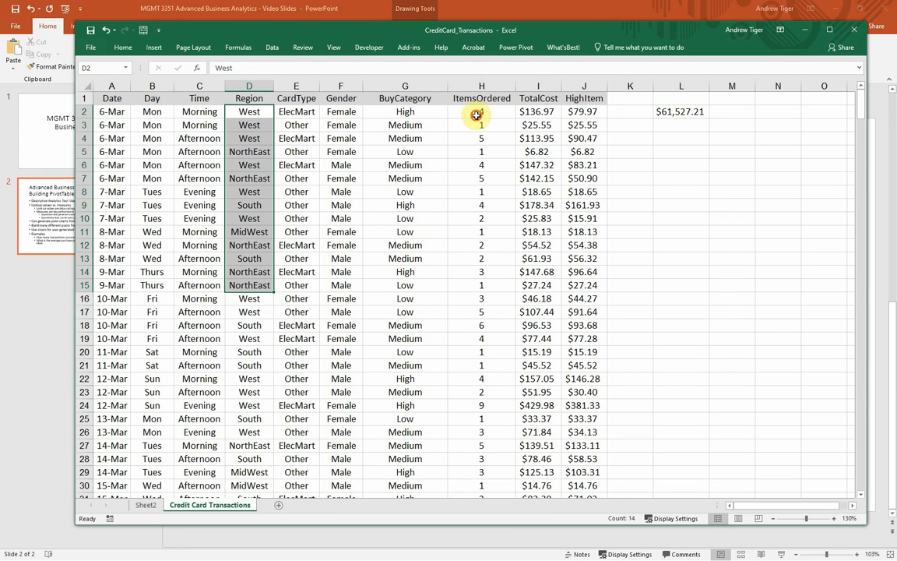
drag(477, 115, 483, 207)
drag(532, 165, 537, 233)
drag(584, 194, 584, 219)
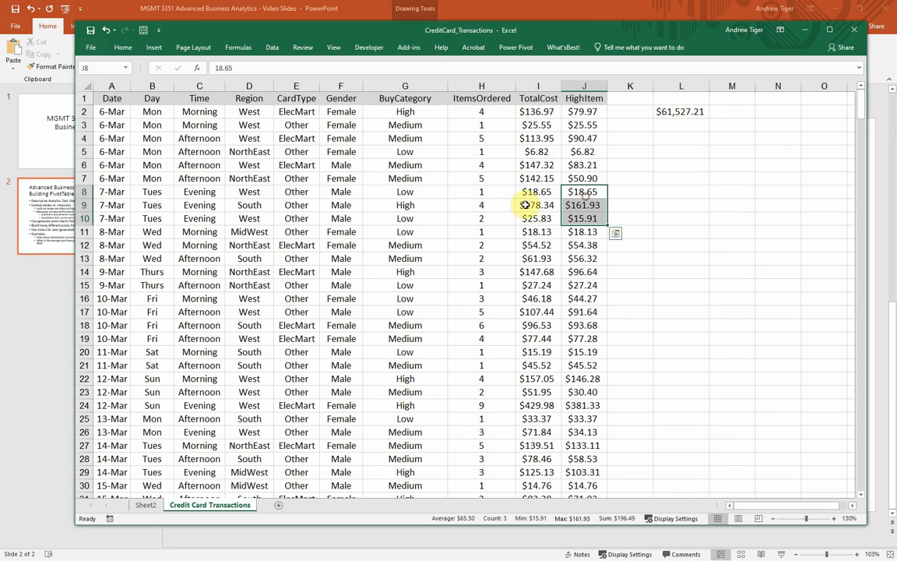
drag(500, 196, 588, 211)
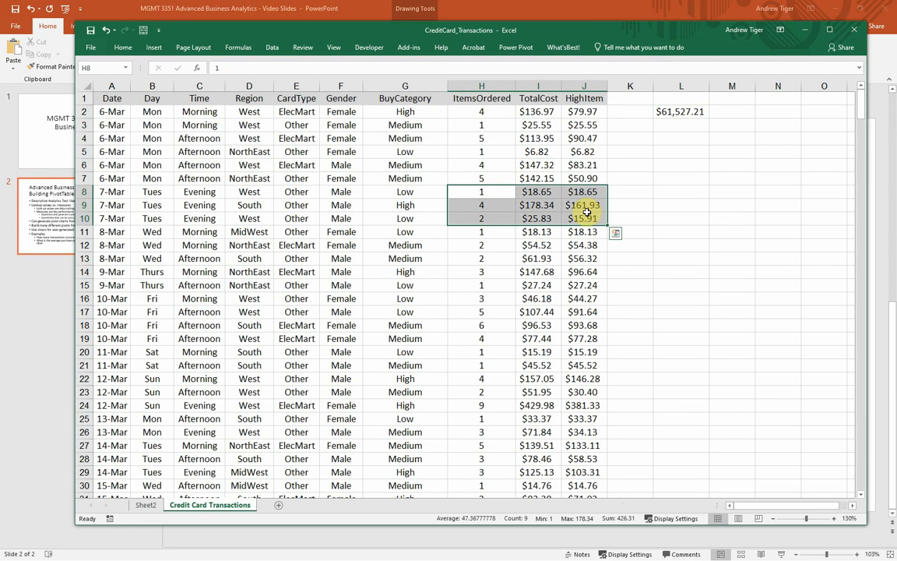
click(144, 505)
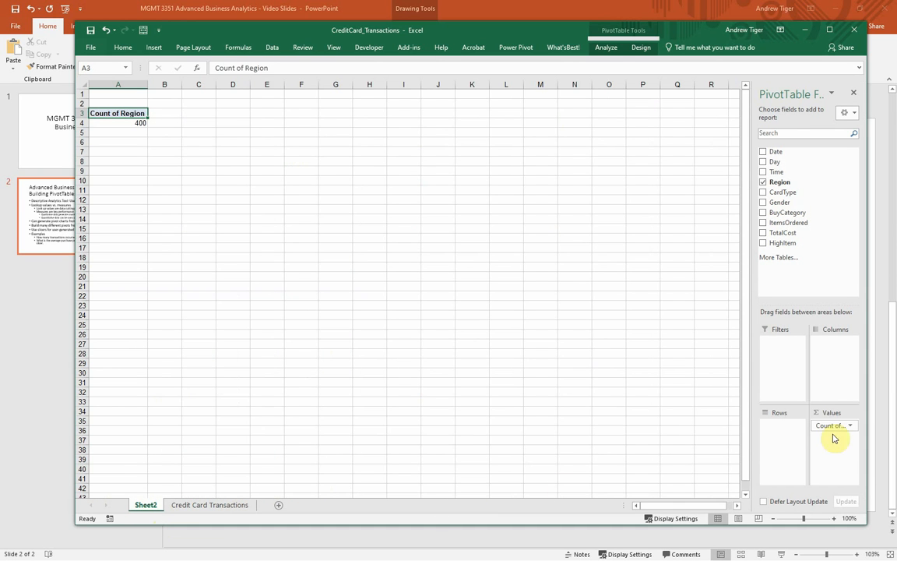
Replace Region in the PivotTable with Day, placing Day in the rows and its count in the values
drag(827, 427, 666, 406)
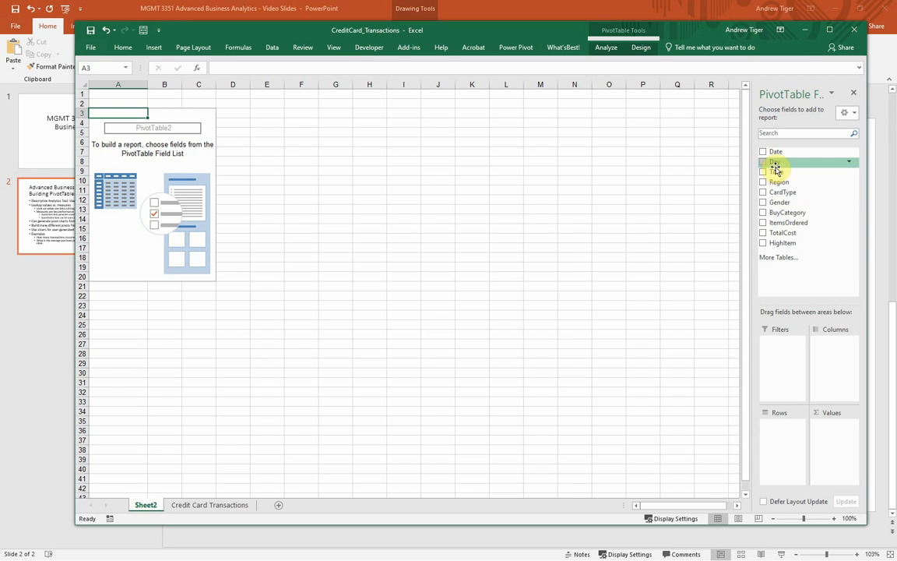
drag(776, 166, 781, 438)
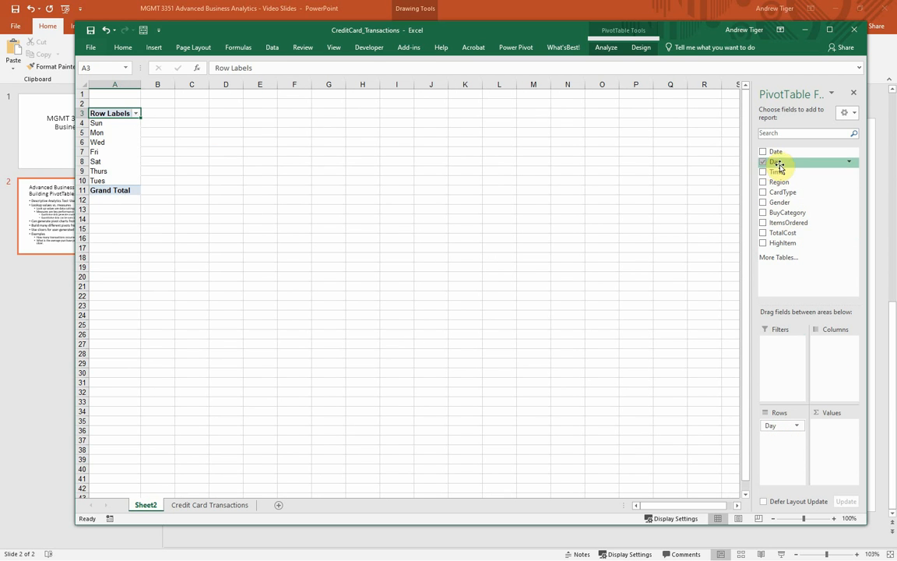
drag(779, 162, 836, 447)
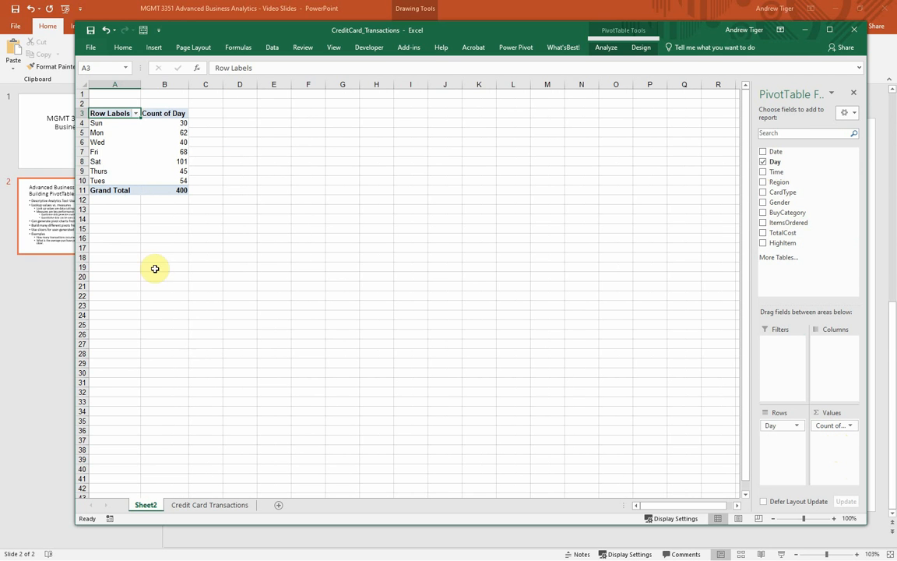
Review the grand total and the transaction count for each day in the PivotTable
click(166, 189)
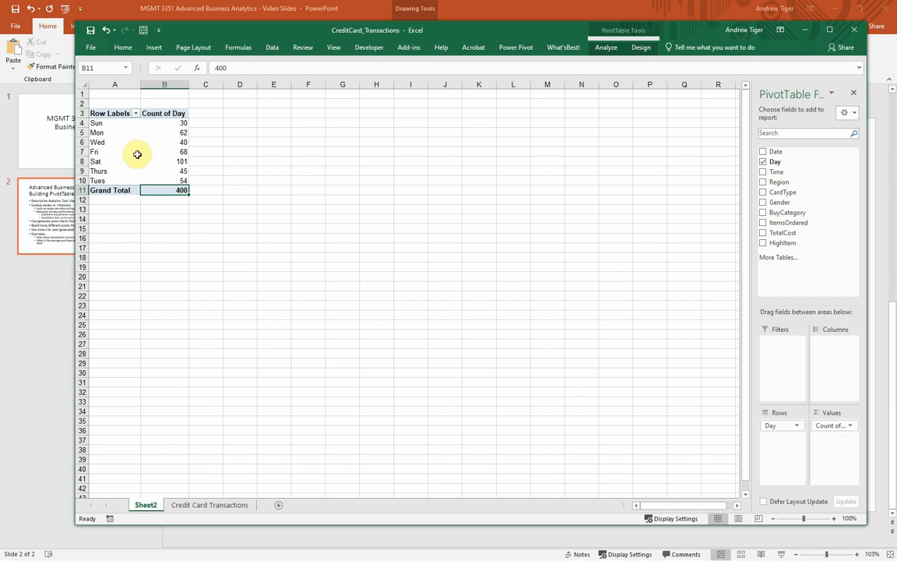
click(169, 121)
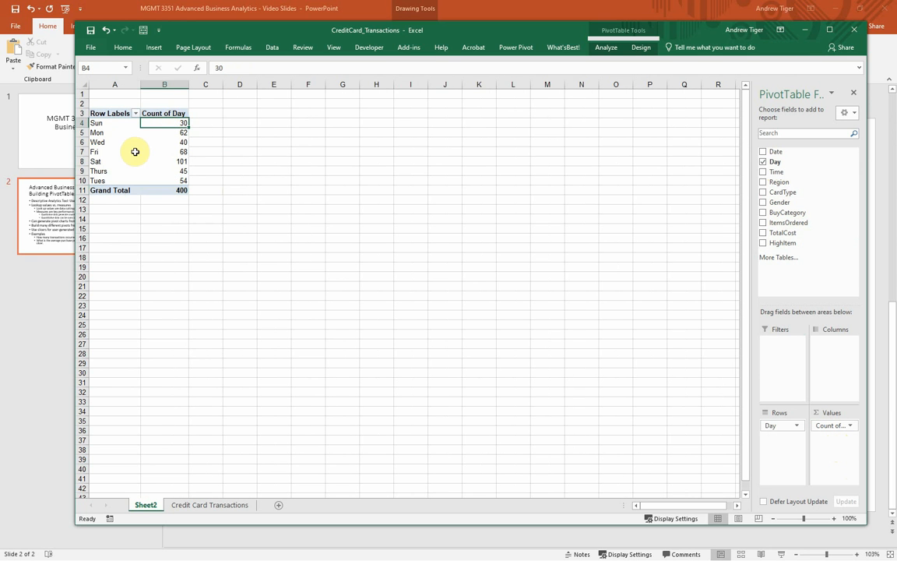
click(168, 132)
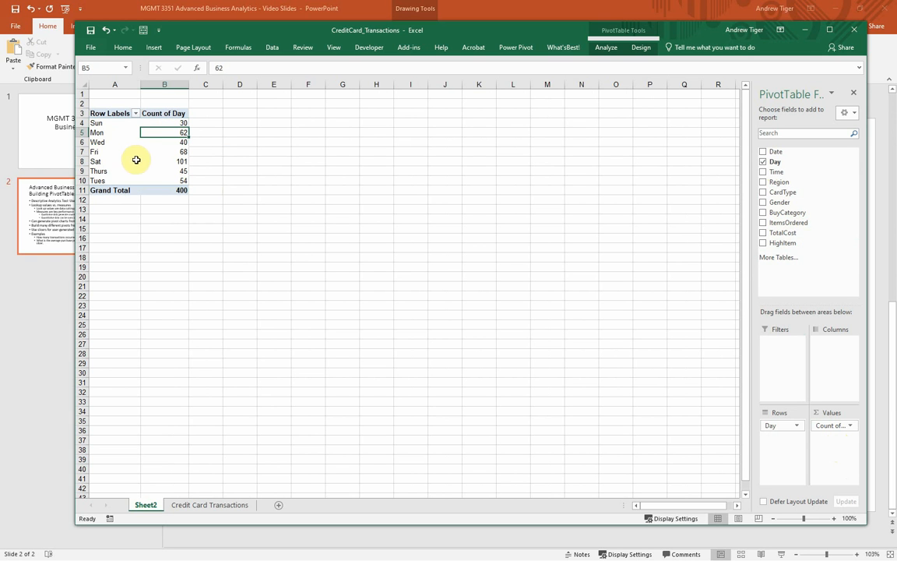
key(Down)
key(Down)
key(Down)
key(Down)
key(Down)
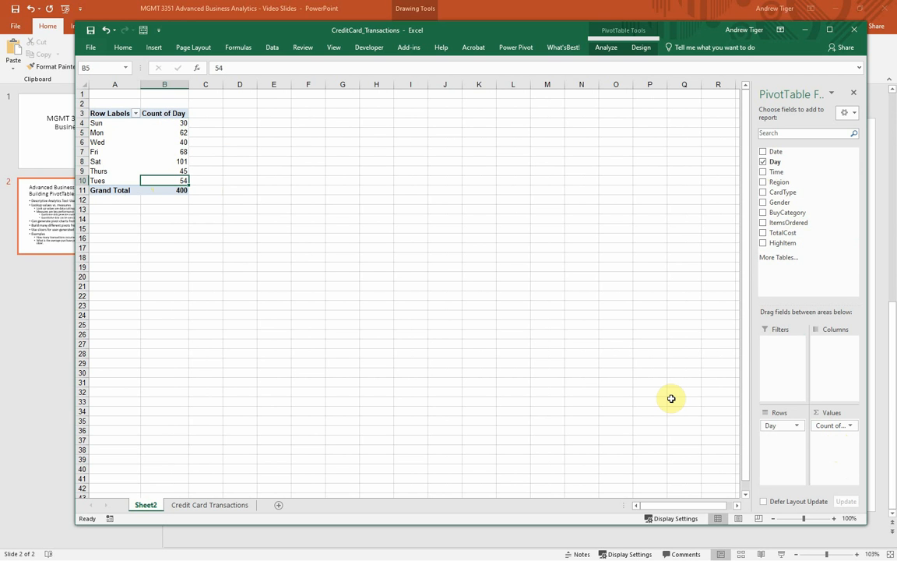
Clear Day from the PivotTable's values and rows, and place CardType in the columns and, as a count, in the values
drag(830, 427, 677, 378)
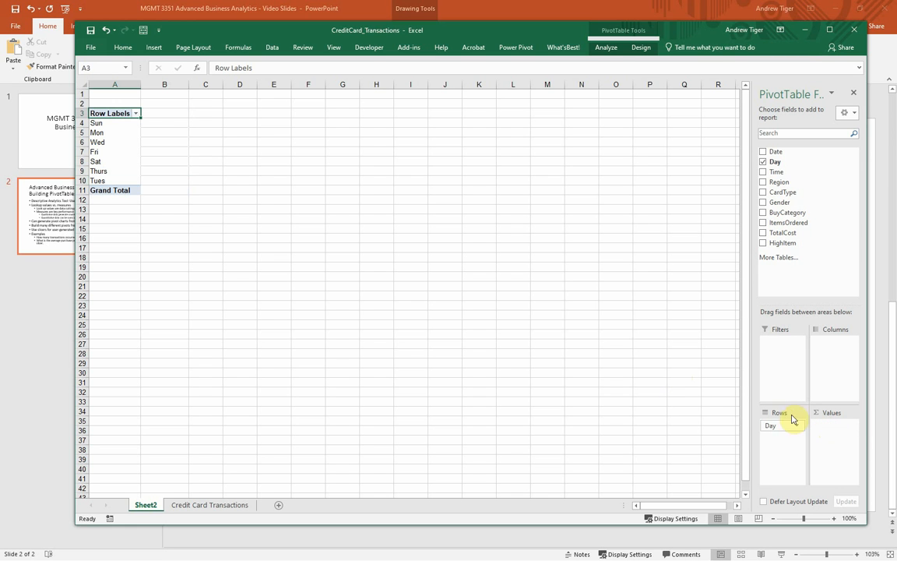
drag(777, 425, 662, 382)
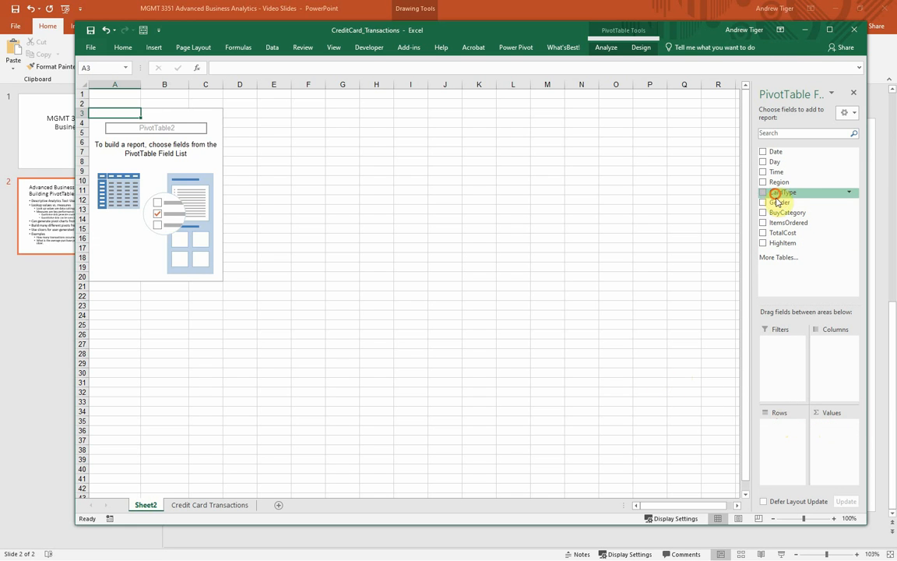
drag(779, 192, 833, 343)
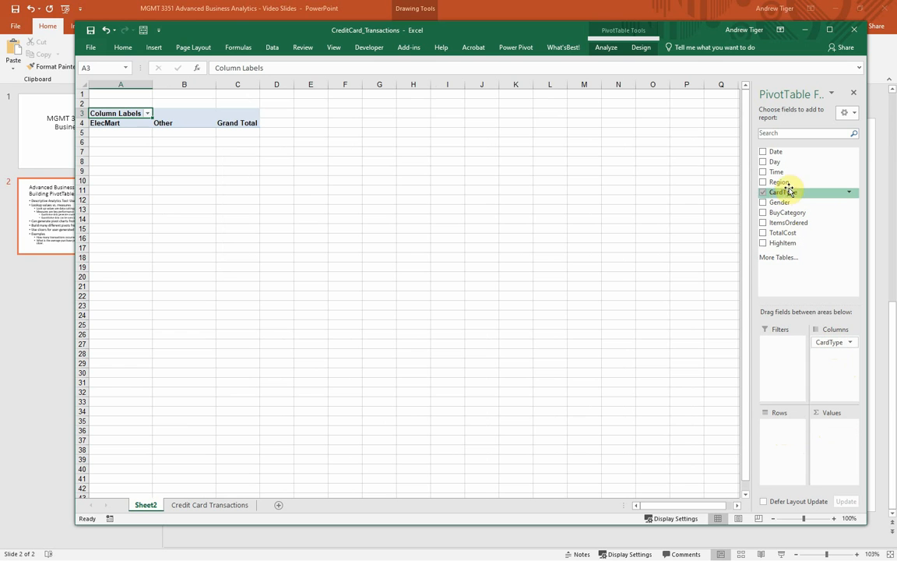
drag(784, 195, 830, 442)
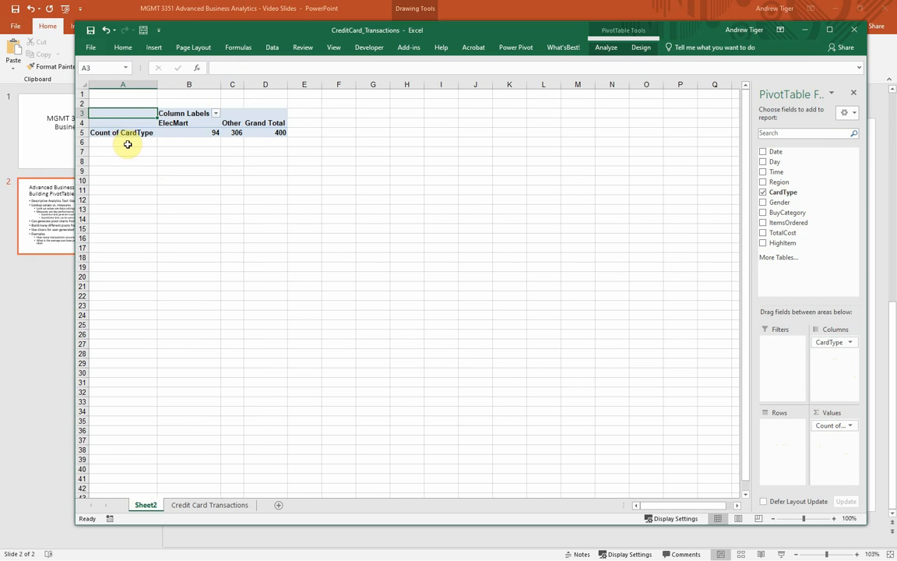
Check the ElecMart and Other counts against the CardType entries on the Credit Card Transactions sheet, and return to Sheet2
click(195, 133)
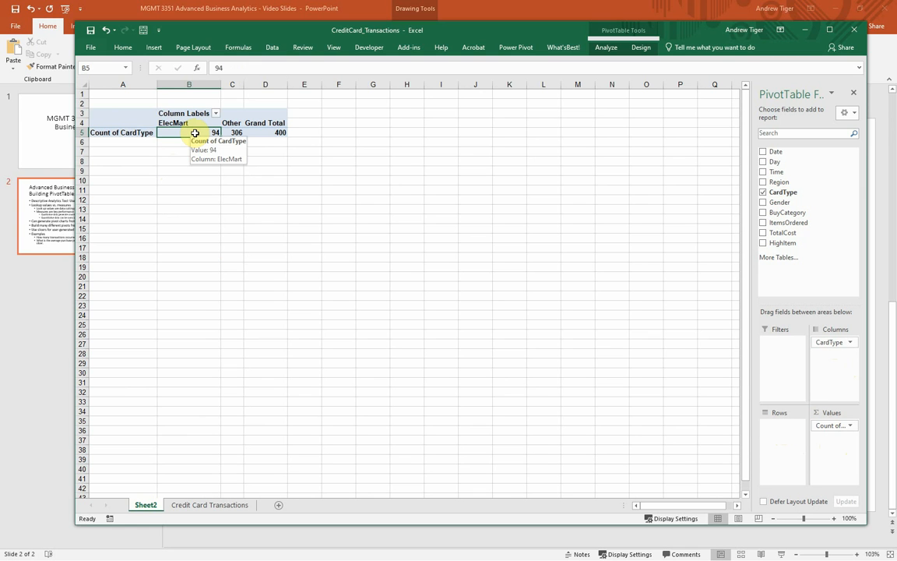
click(194, 506)
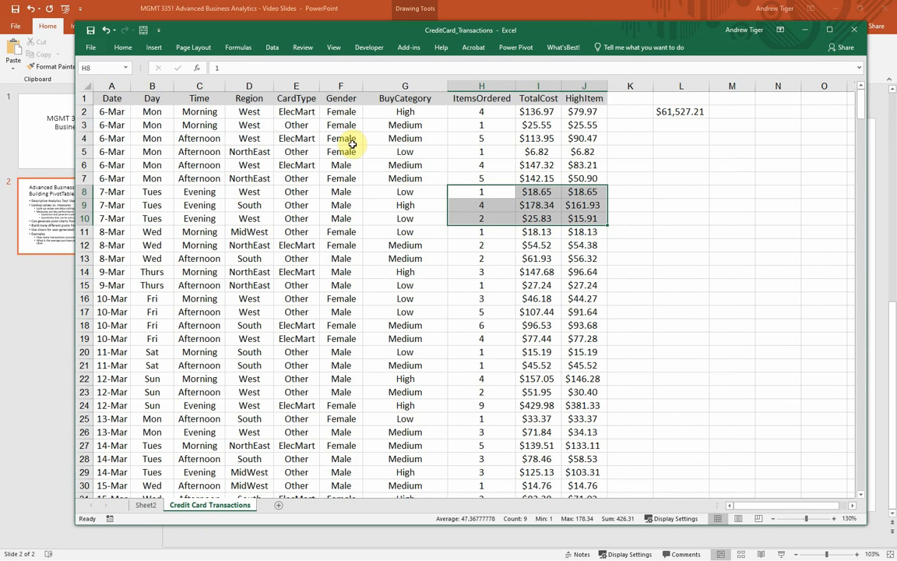
click(296, 113)
click(291, 138)
click(291, 165)
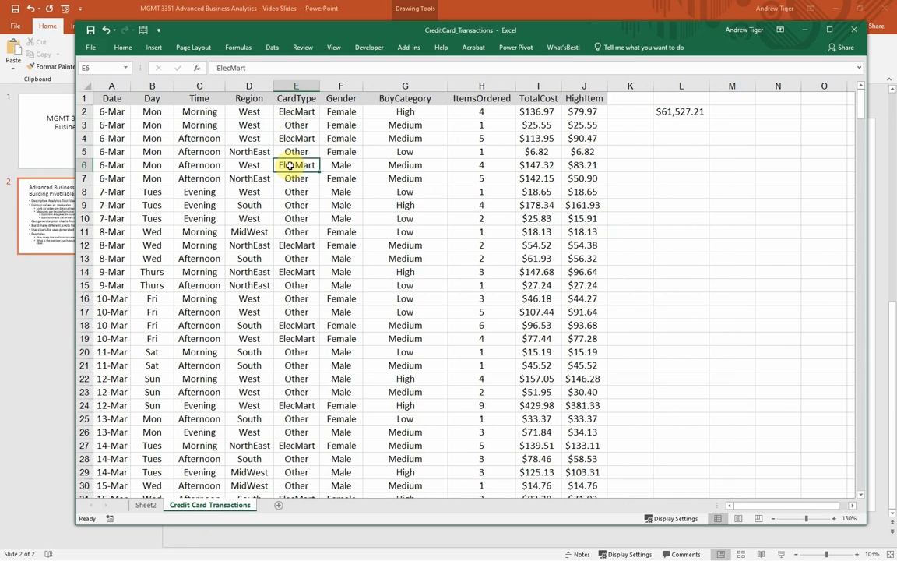
click(146, 505)
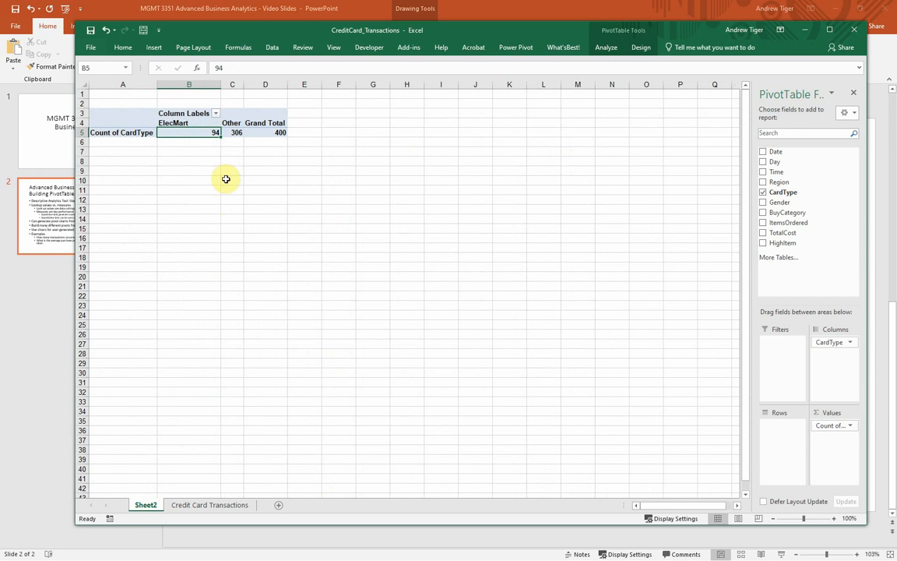
click(234, 133)
click(200, 505)
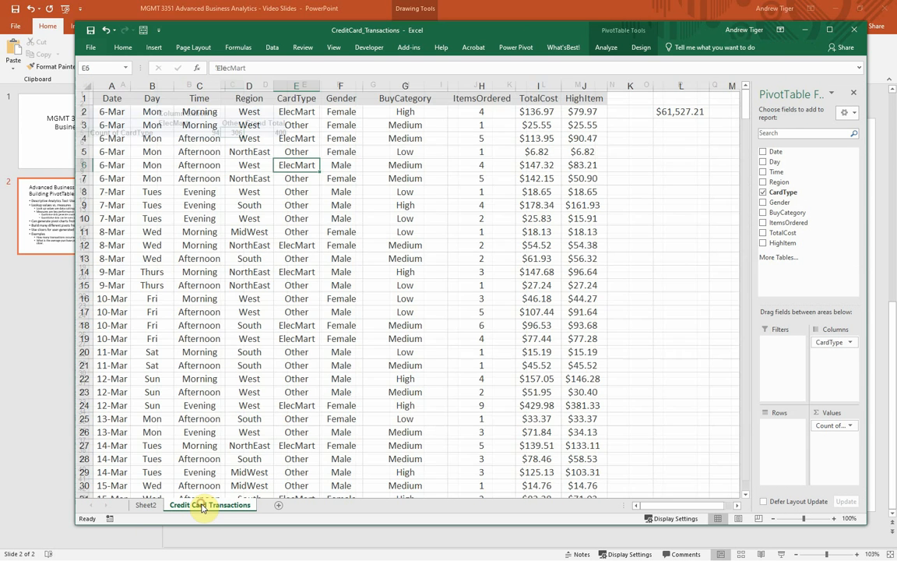
click(296, 178)
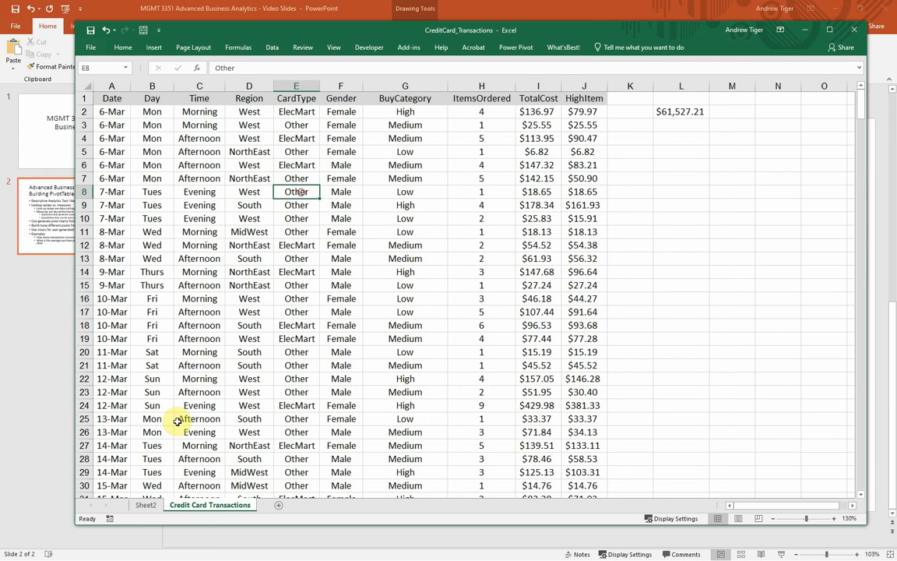
click(144, 505)
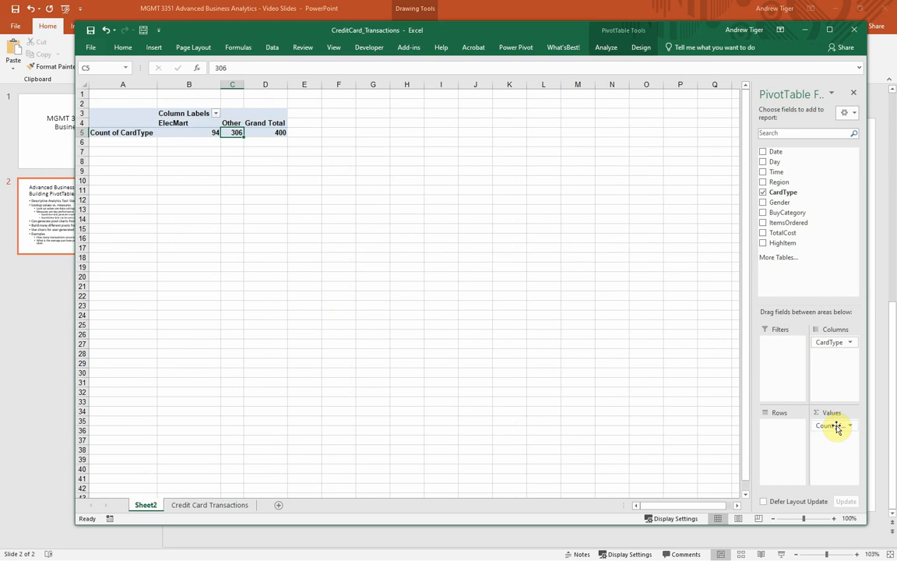
Move CardType from the PivotTable's columns to its rows and replace its count in the values with the sum of HighItem
drag(837, 427, 641, 396)
drag(831, 342, 761, 473)
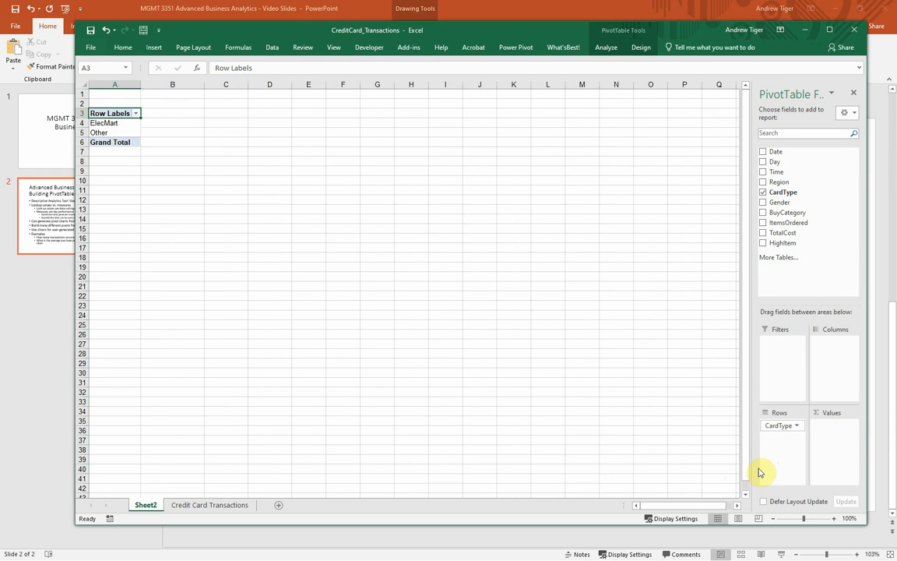
drag(787, 242, 838, 439)
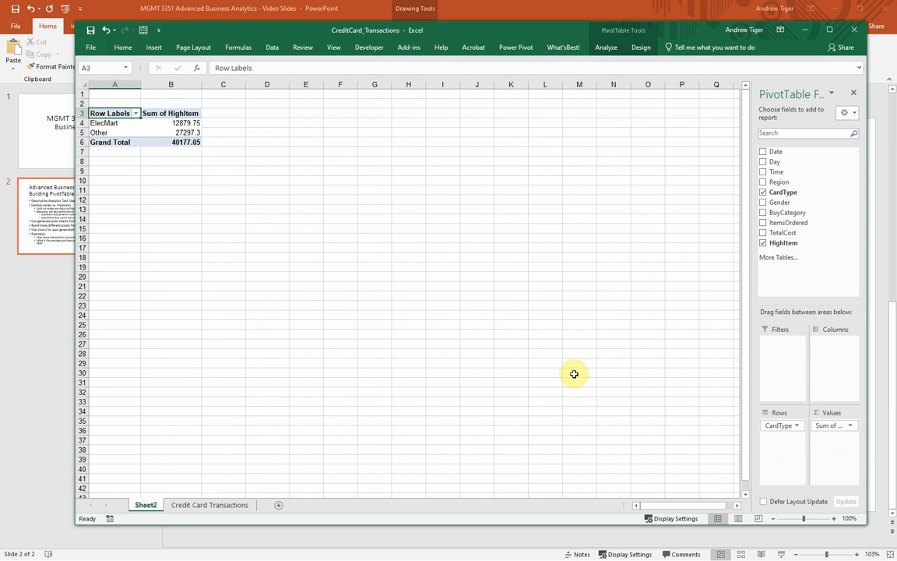
click(169, 123)
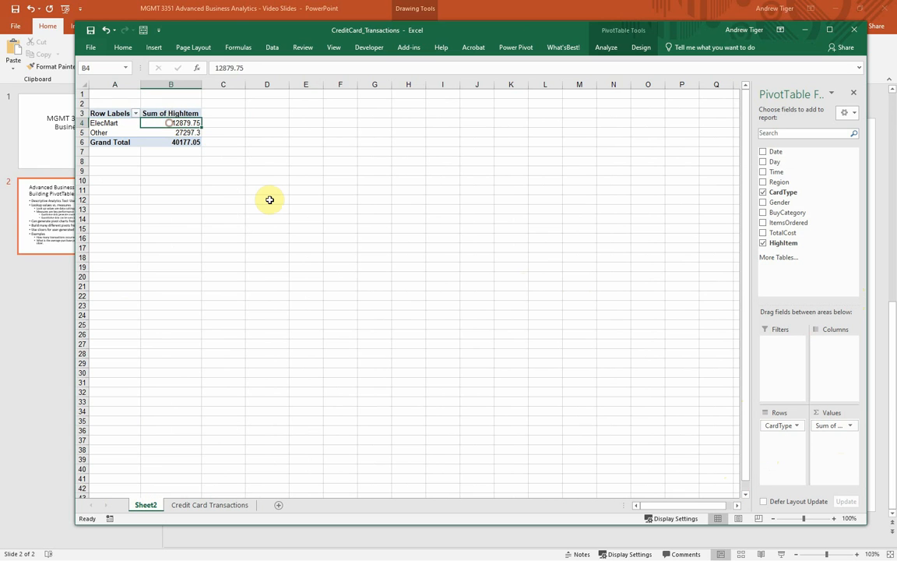
click(176, 132)
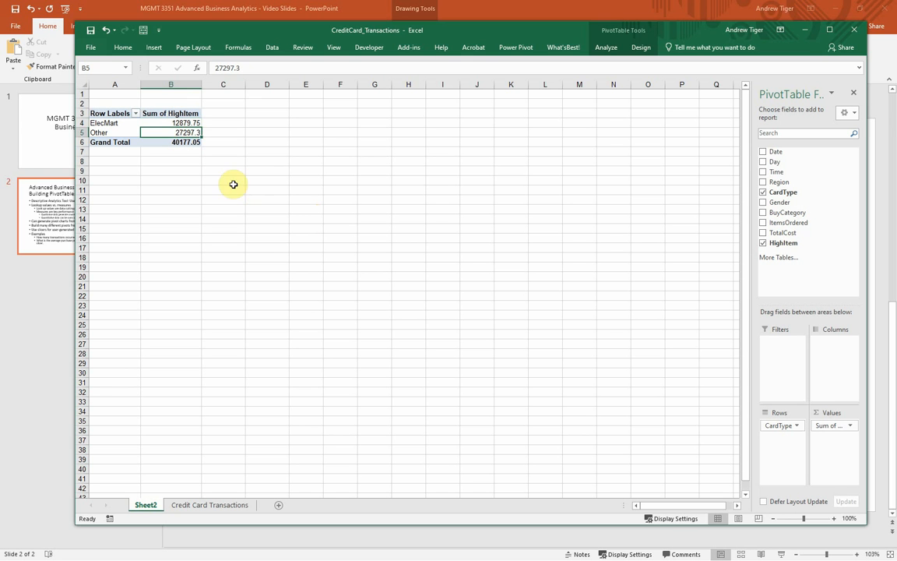
Insert a pie PivotChart of the sum of HighItem by CardType and place it beside the upper part of the PivotTable
click(184, 123)
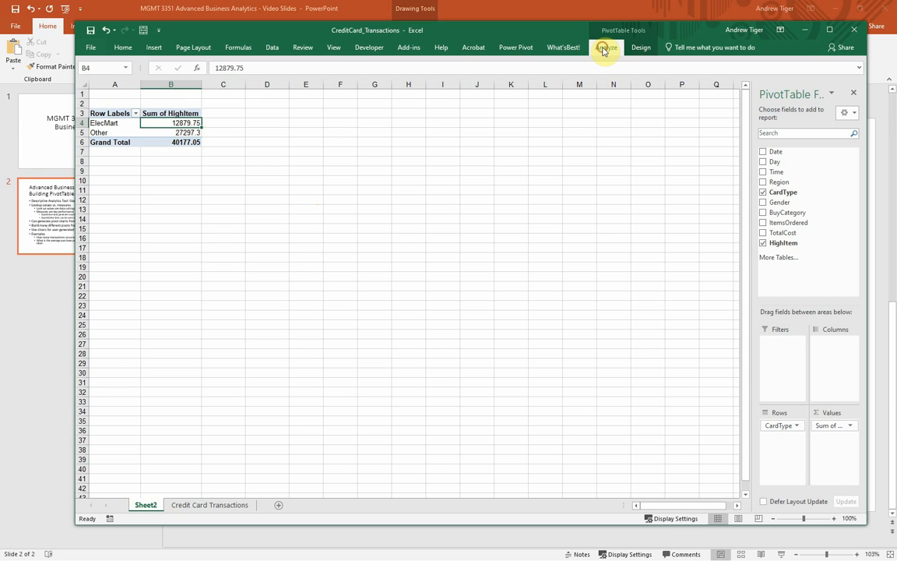
click(603, 48)
click(673, 75)
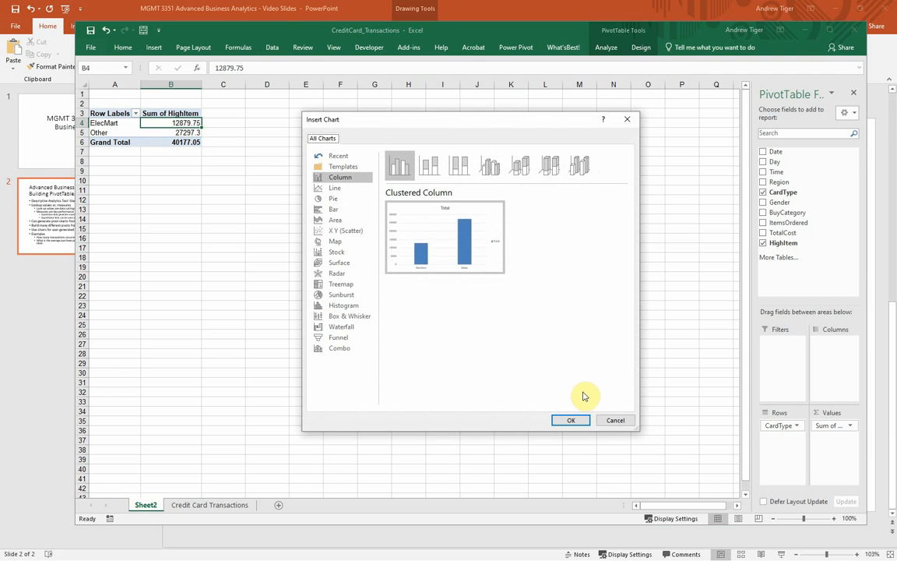
click(337, 198)
click(571, 421)
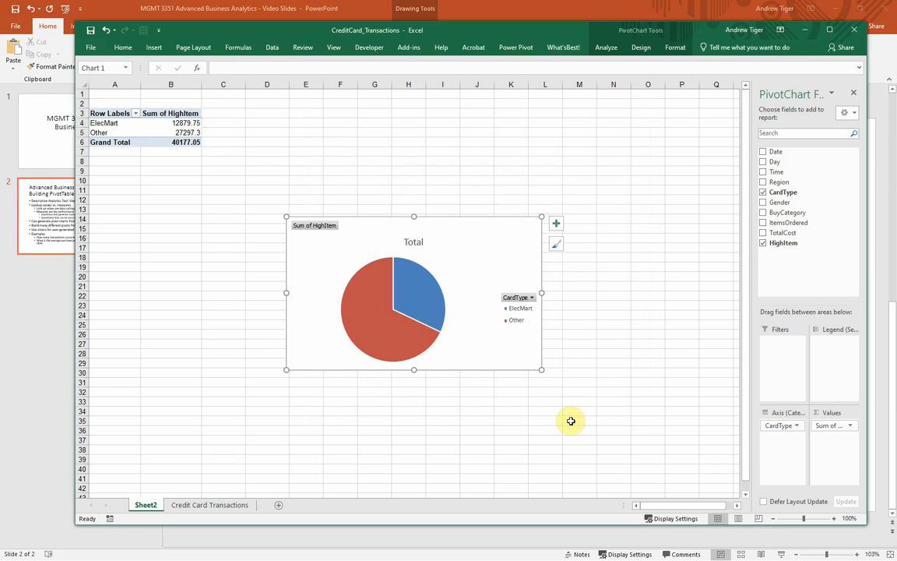
drag(433, 268, 458, 170)
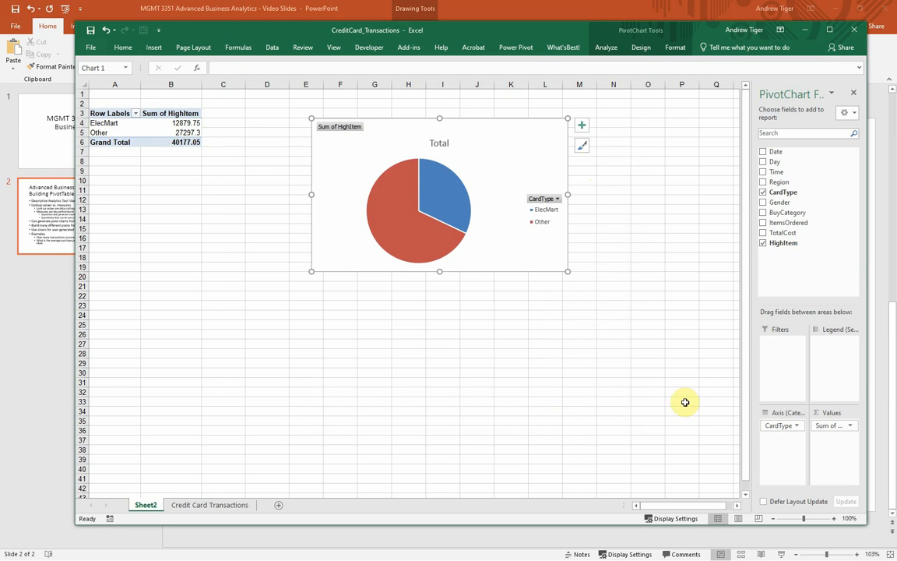
Replace CardType with Gender as the PivotChart's category field and inspect the Female slice's value and share
drag(777, 428, 681, 376)
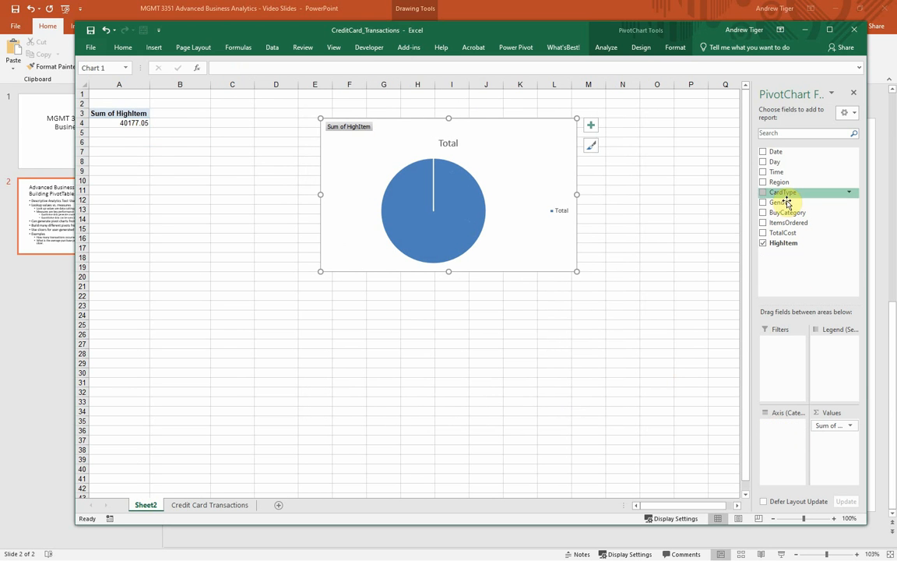
drag(779, 202, 777, 455)
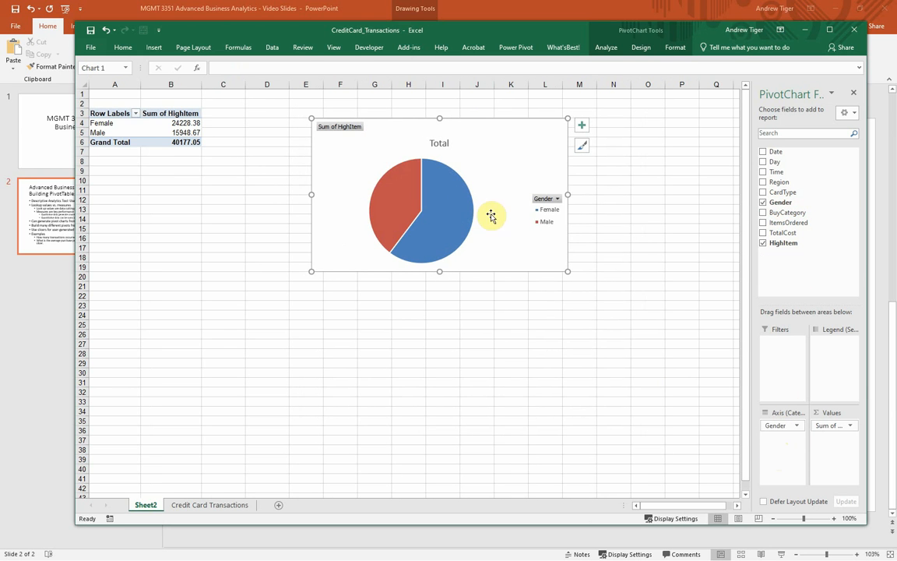
mouse_move(440, 202)
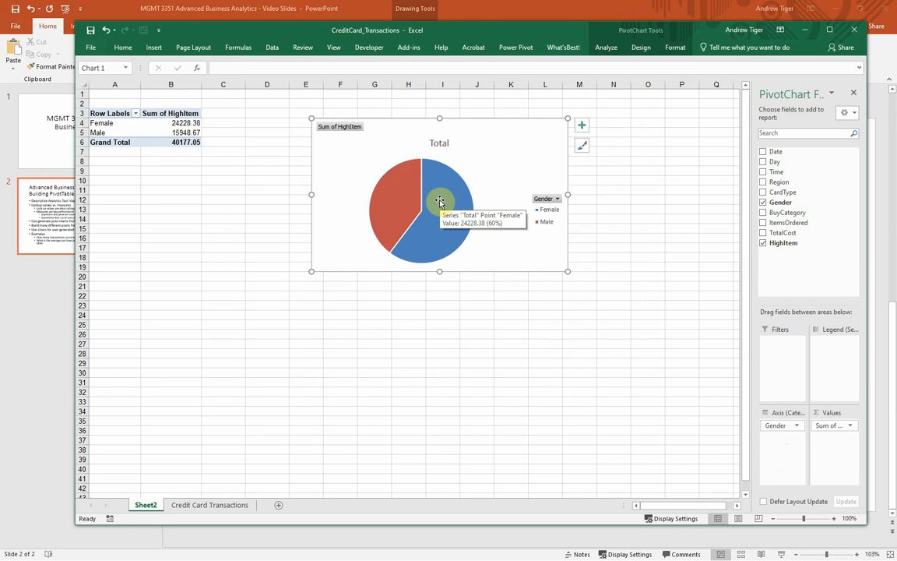
Remove Gender from the PivotChart's categories and the sum of HighItem from the values, leaving the Sheet2 PivotTable empty
drag(776, 425, 740, 415)
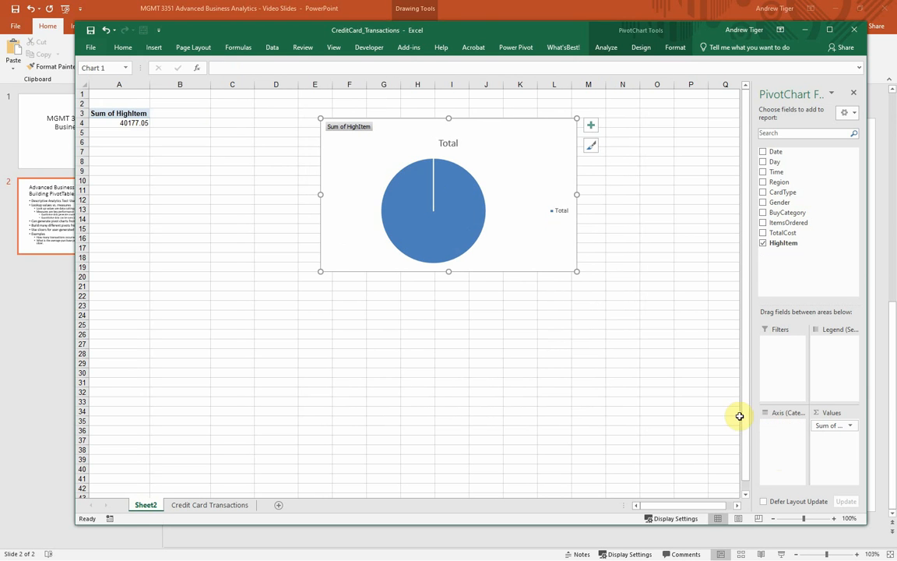
click(850, 426)
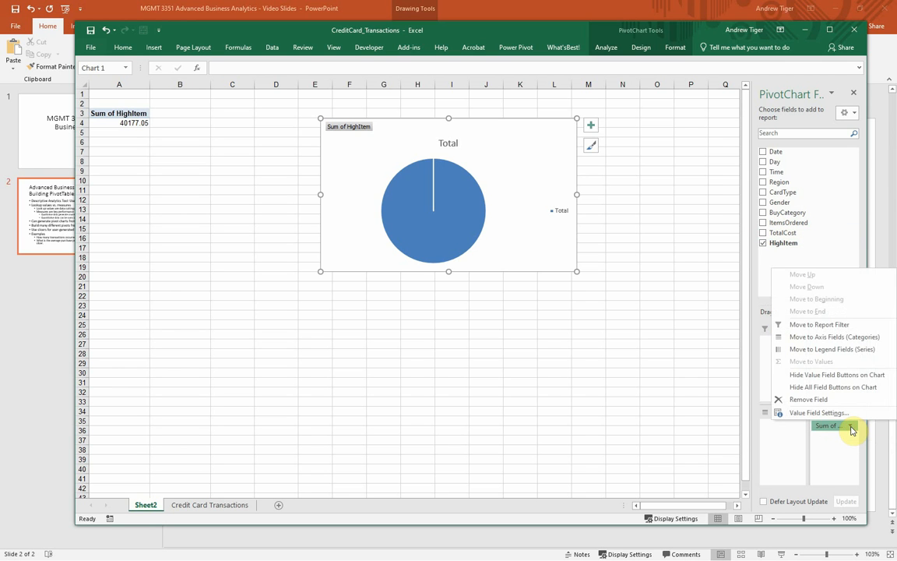
click(698, 354)
click(691, 352)
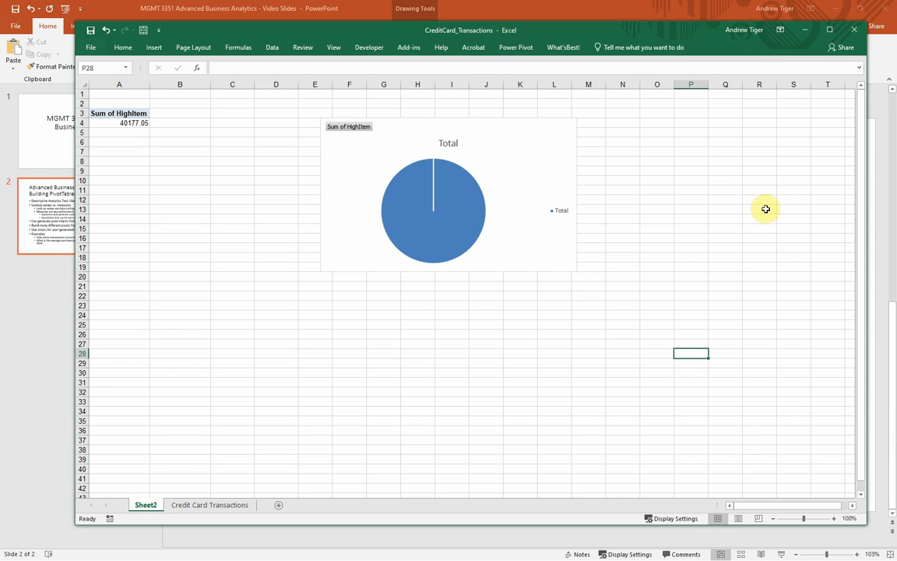
click(236, 505)
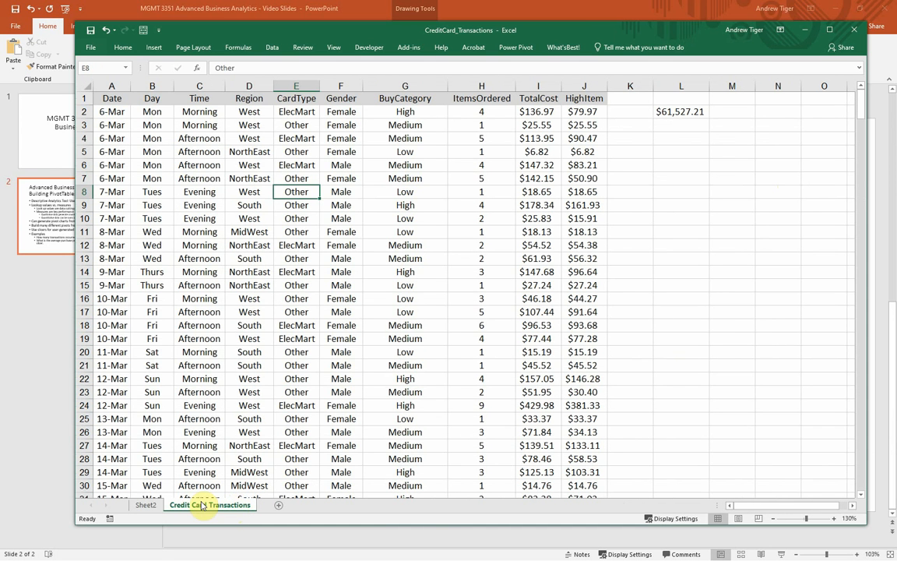
click(147, 503)
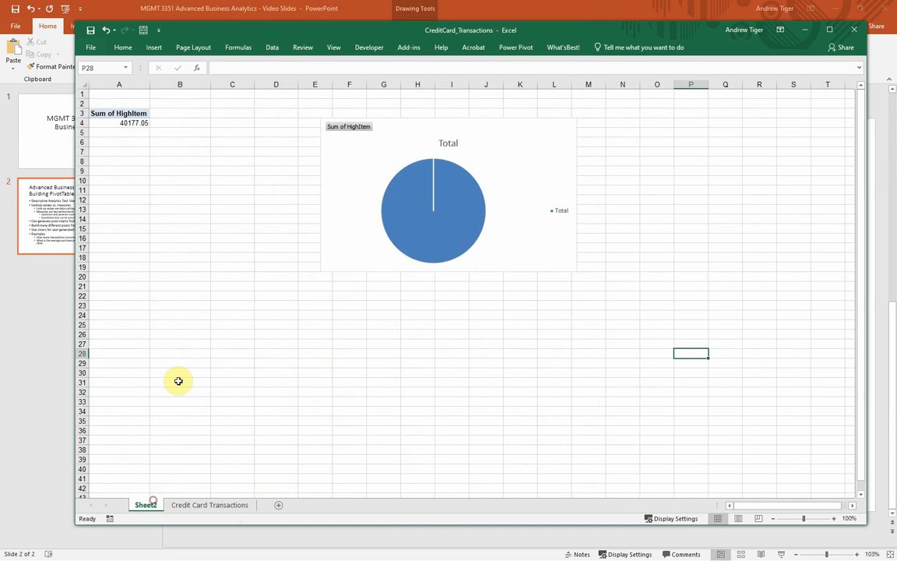
click(121, 124)
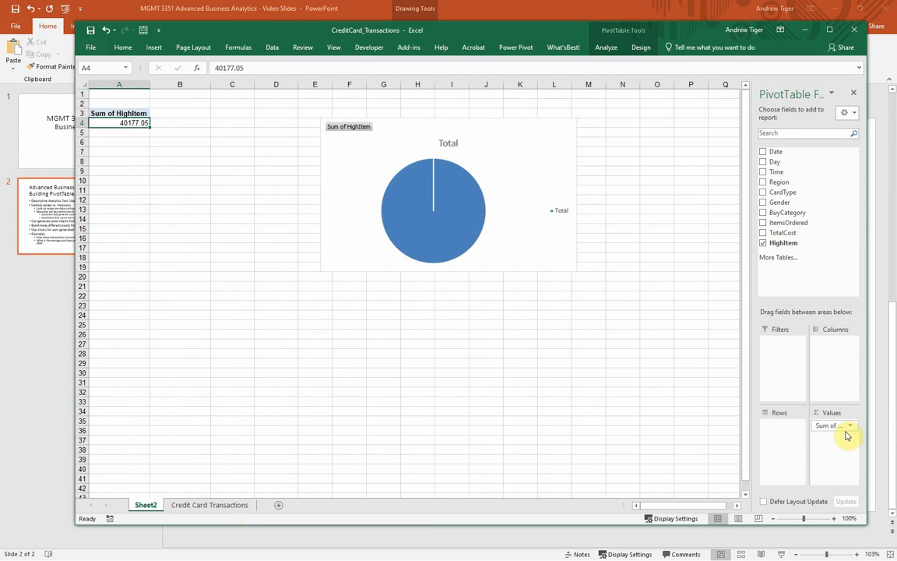
drag(842, 428, 711, 421)
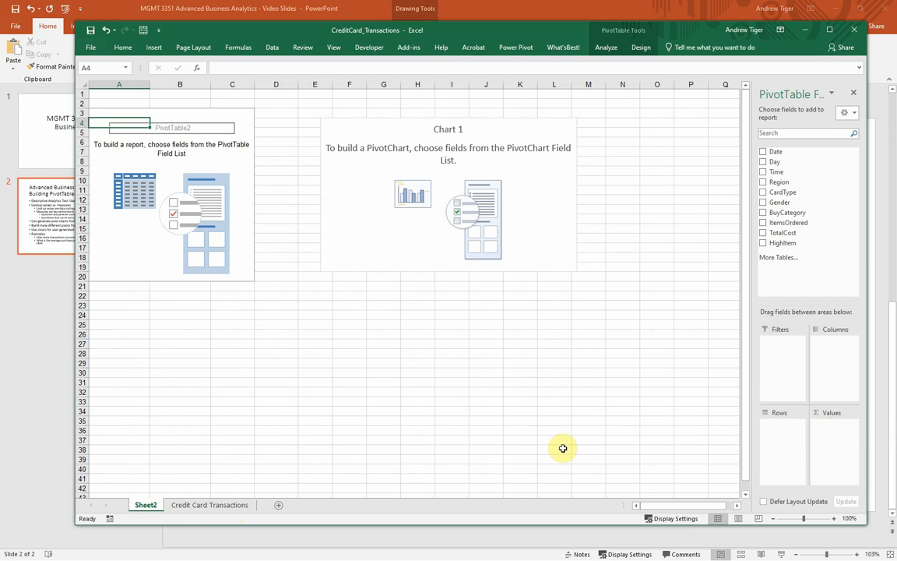
Create a second PivotTable on a new worksheet from the Credit Card Transactions data range A1:J401
click(48, 496)
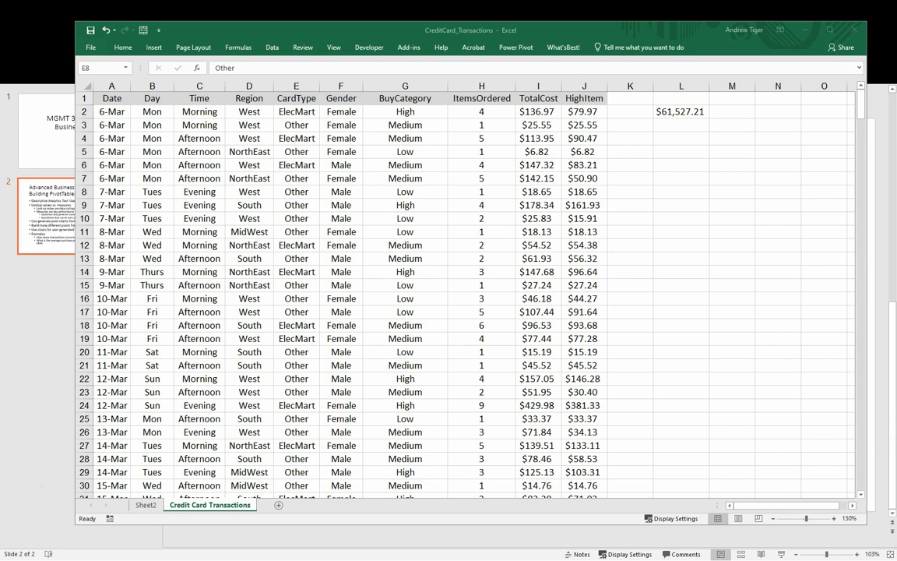
click(220, 206)
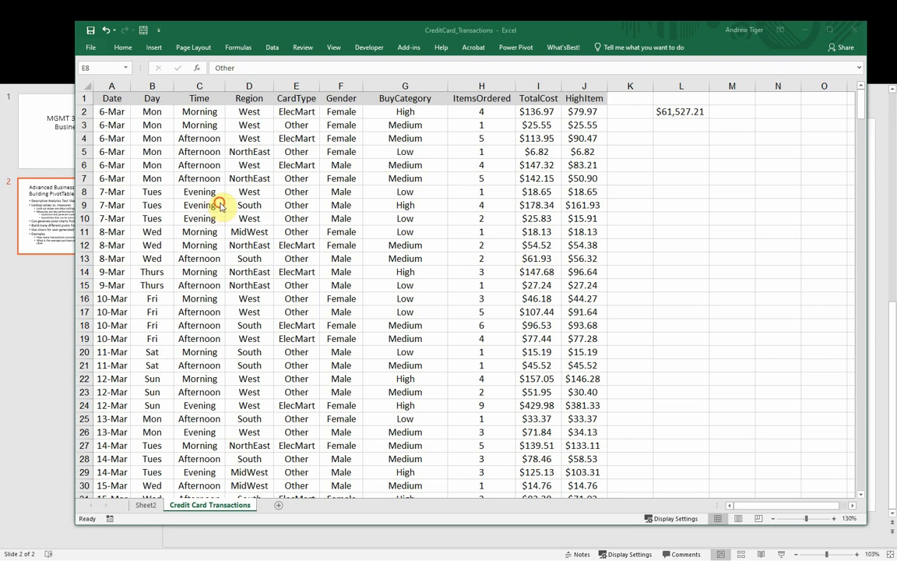
click(399, 178)
click(154, 47)
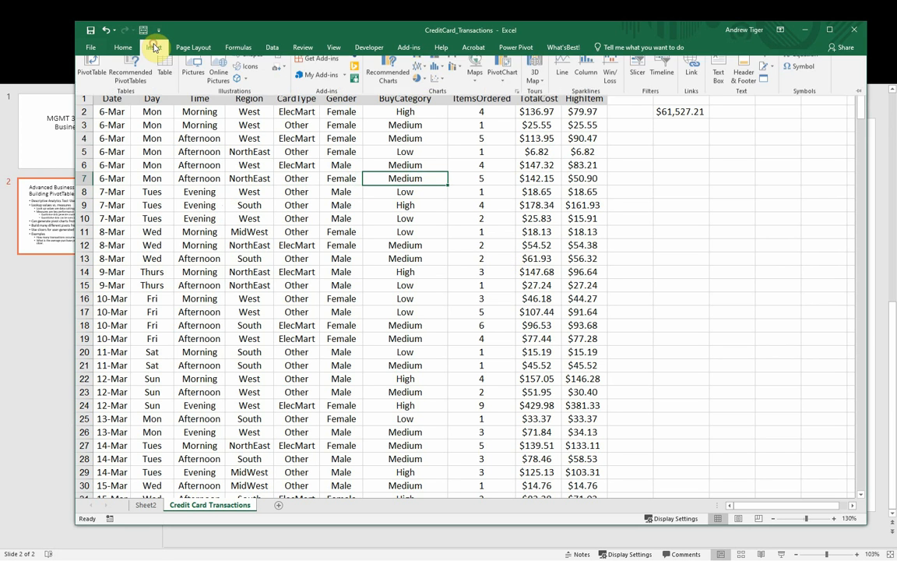
click(88, 67)
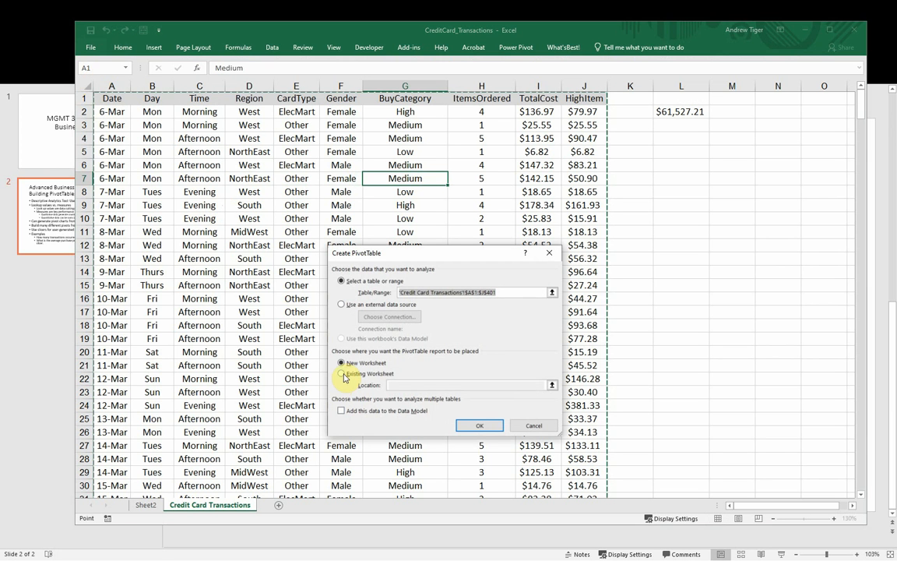
click(480, 425)
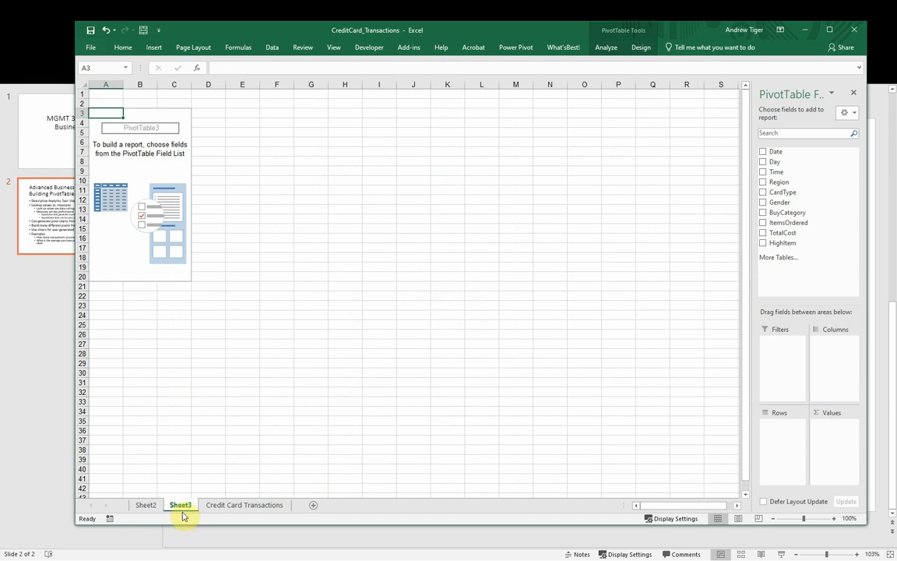
Compare with Sheet2, then on Sheet3 place Day in the PivotTable's rows and, as a count, in its values
click(148, 505)
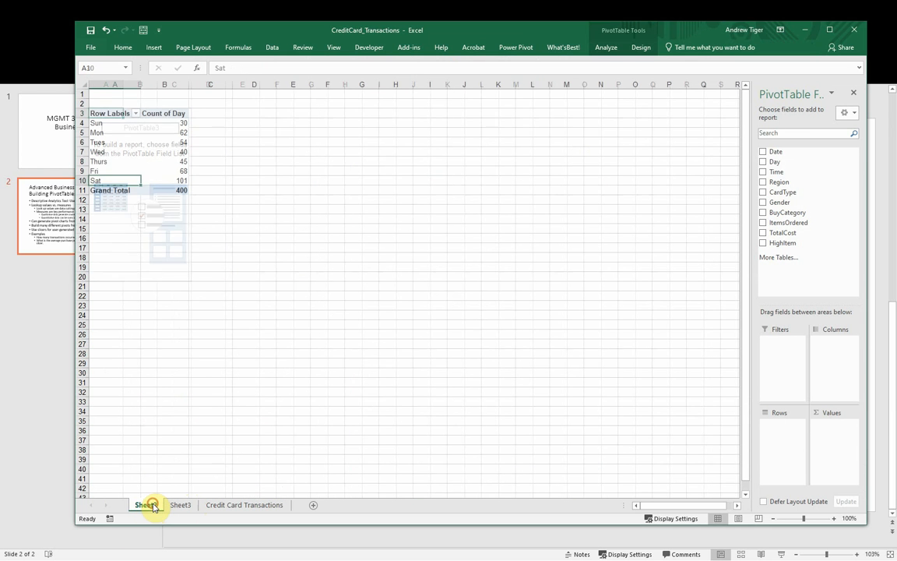
click(181, 506)
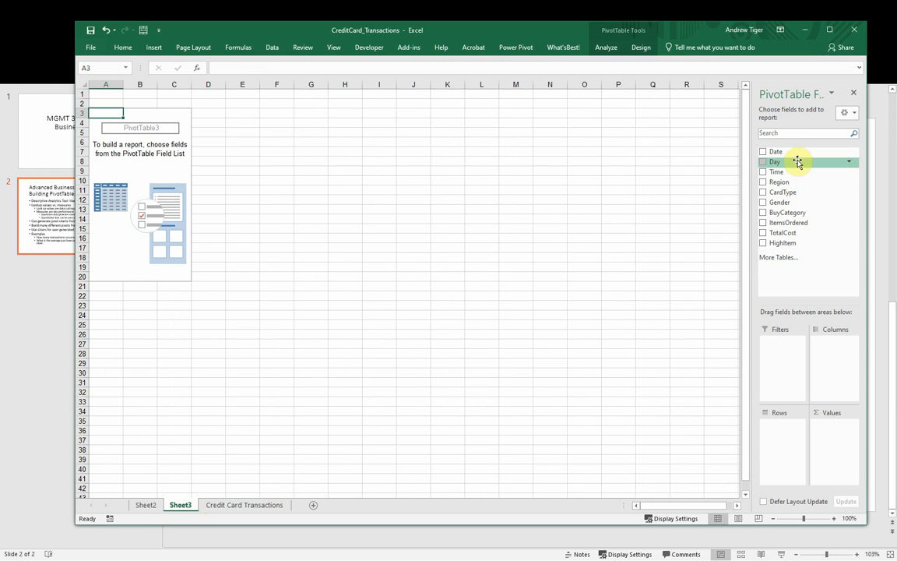
drag(791, 162, 773, 440)
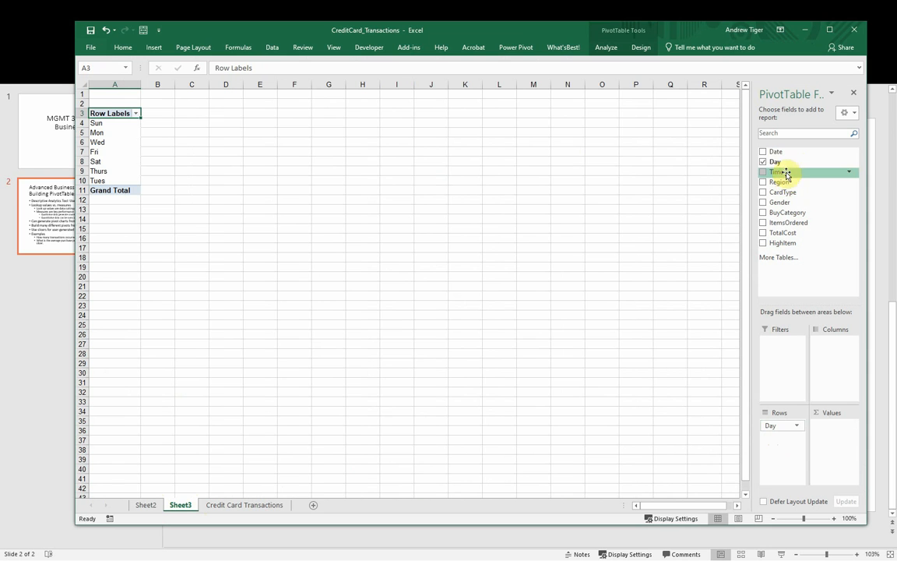
drag(784, 166, 824, 445)
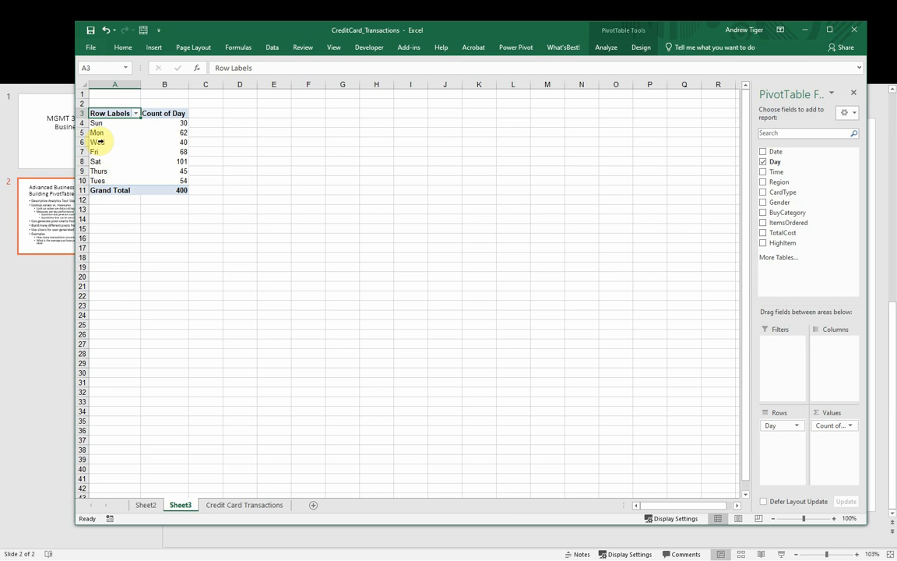
click(100, 142)
right_click(98, 142)
mouse_move(156, 270)
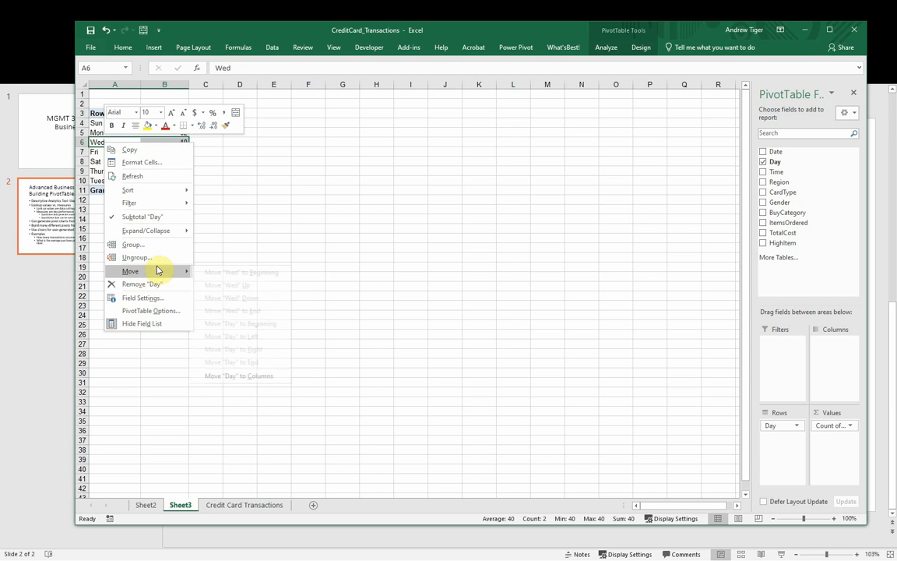
click(369, 303)
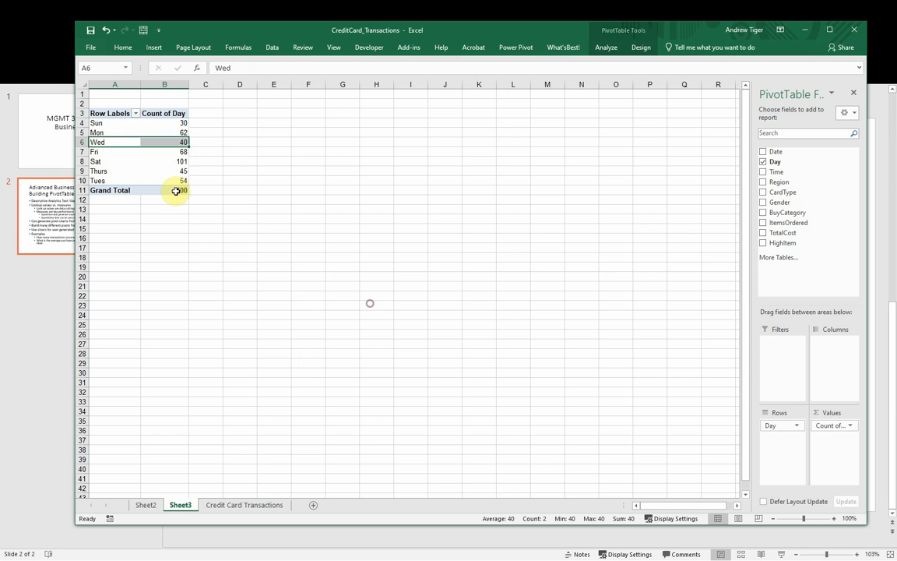
Move Wed to the end of the PivotTable's day rows
click(125, 140)
right_click(125, 140)
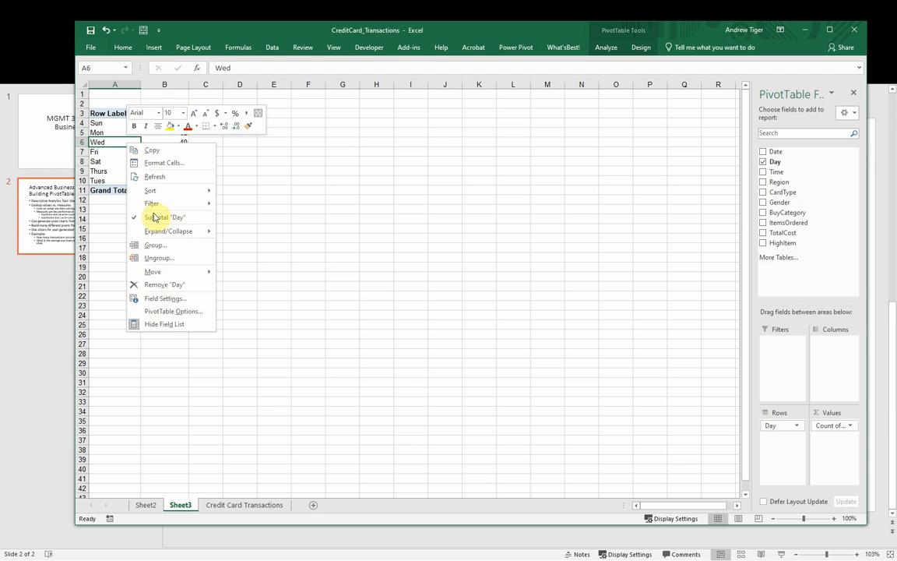
mouse_move(166, 274)
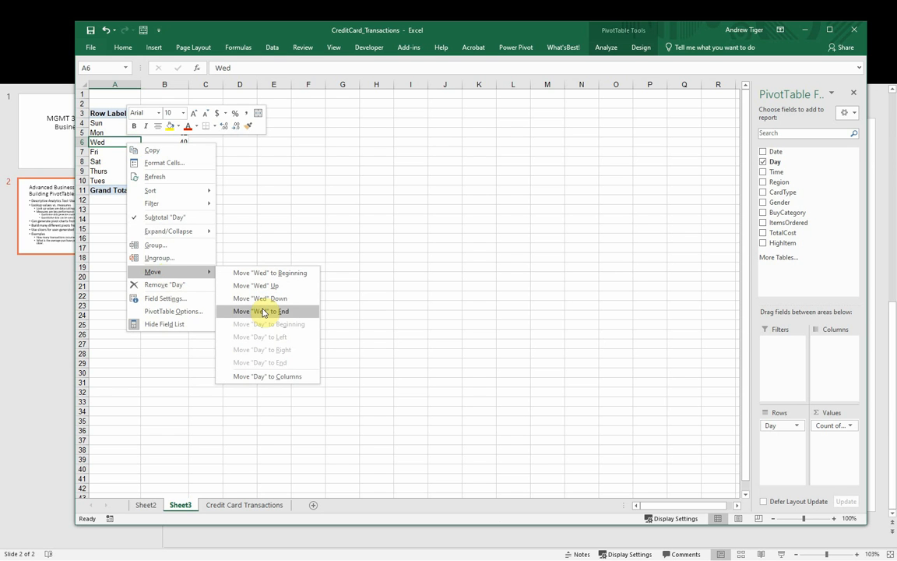
click(263, 311)
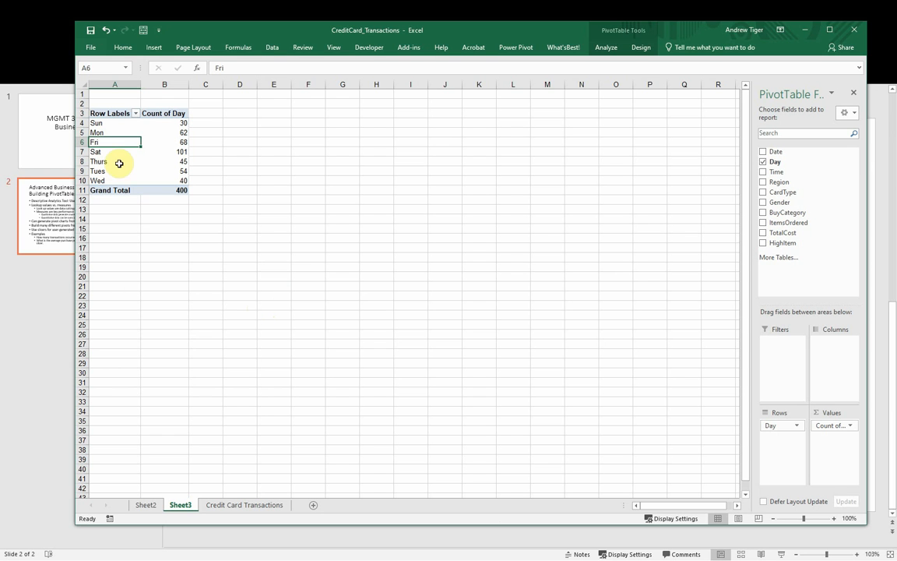
Move Thurs to the end of the day rows, directly after Wed
click(109, 161)
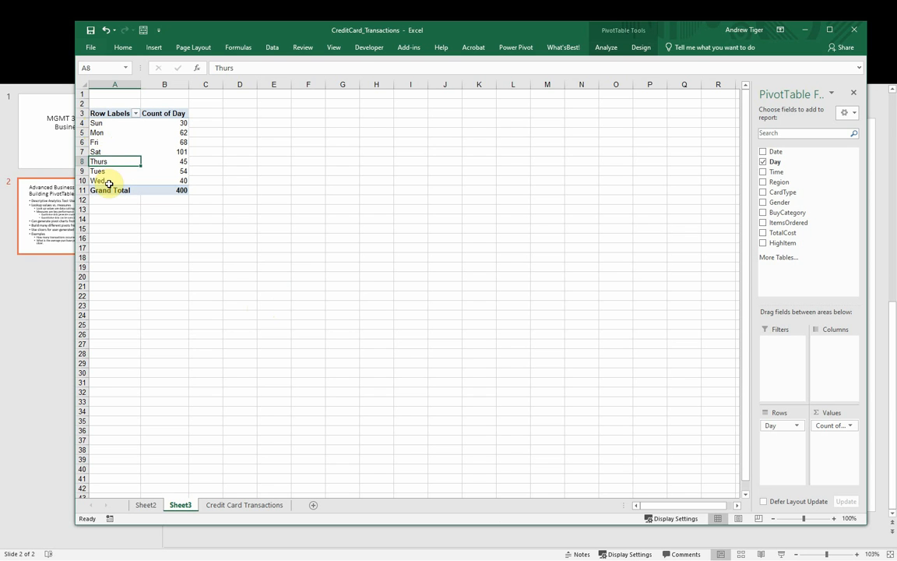
right_click(114, 162)
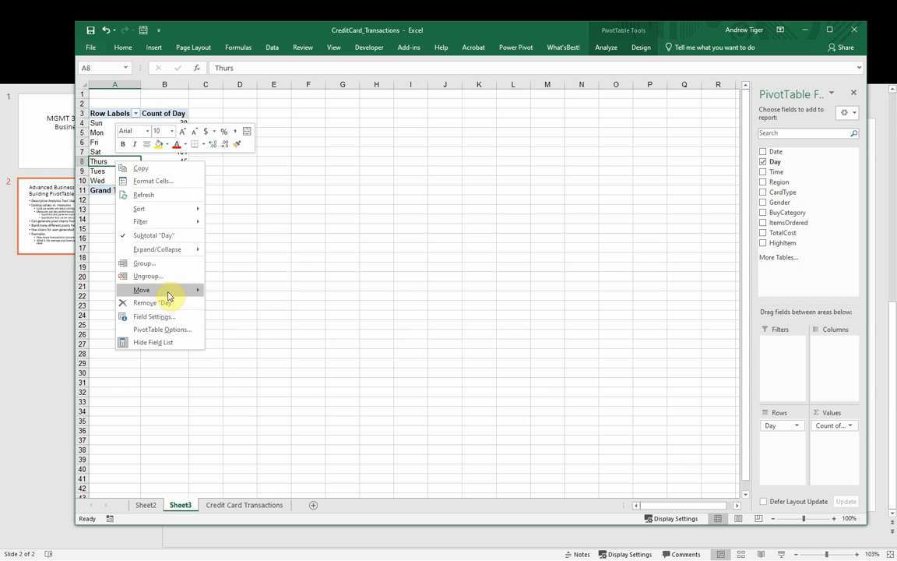
mouse_move(168, 295)
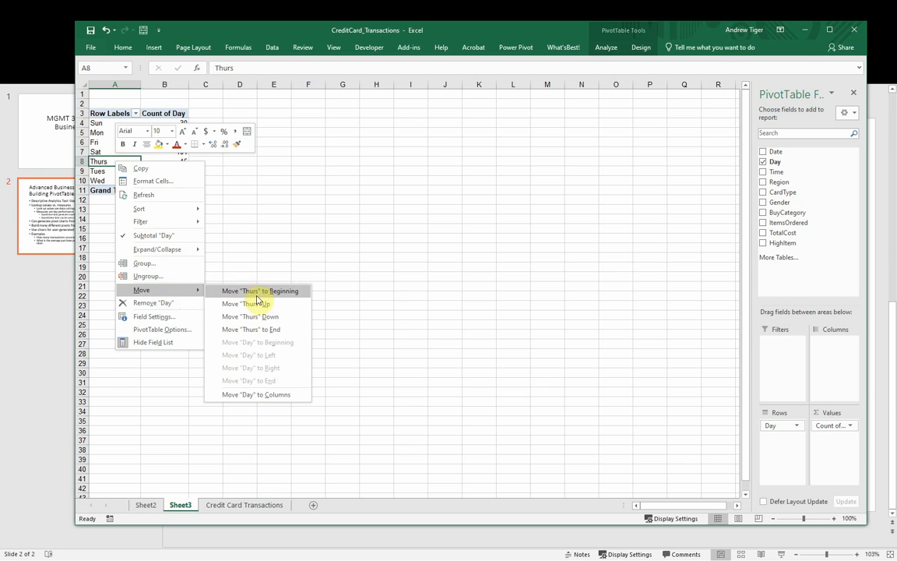
click(253, 334)
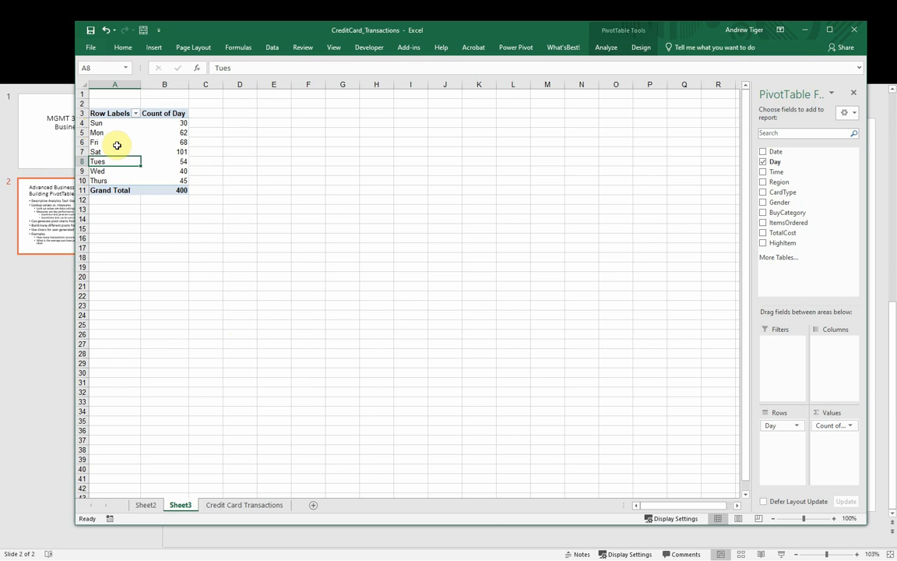
Move Fri and then Sat to the end of the PivotTable's day rows
right_click(116, 141)
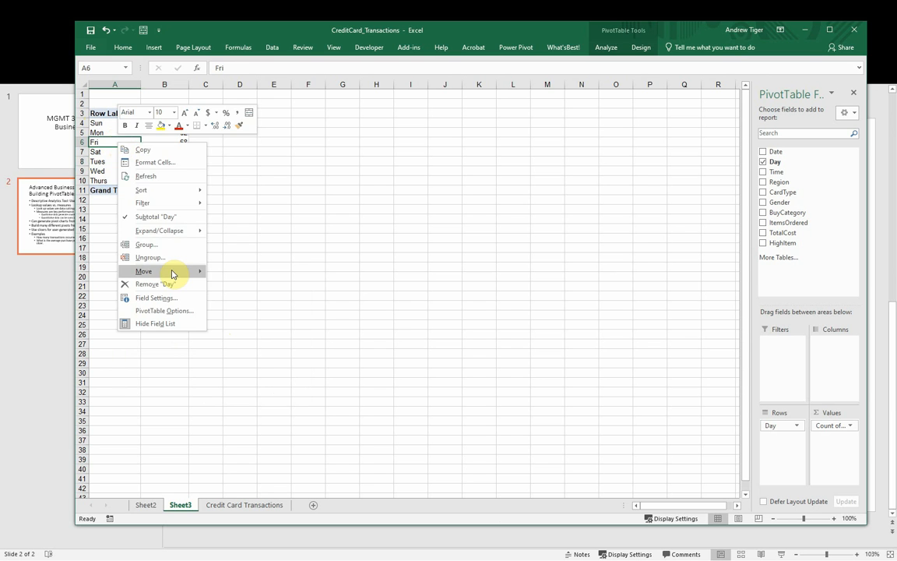
mouse_move(172, 271)
click(249, 310)
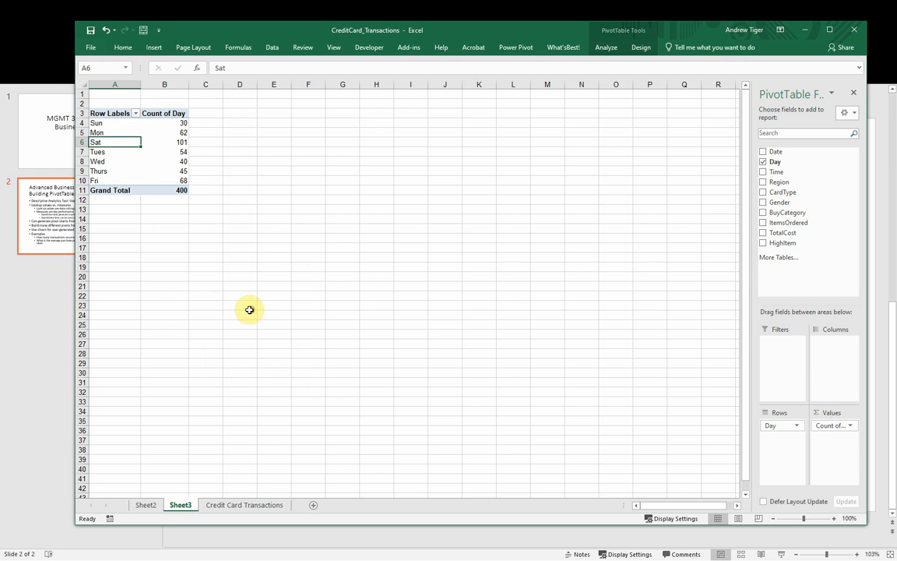
right_click(118, 142)
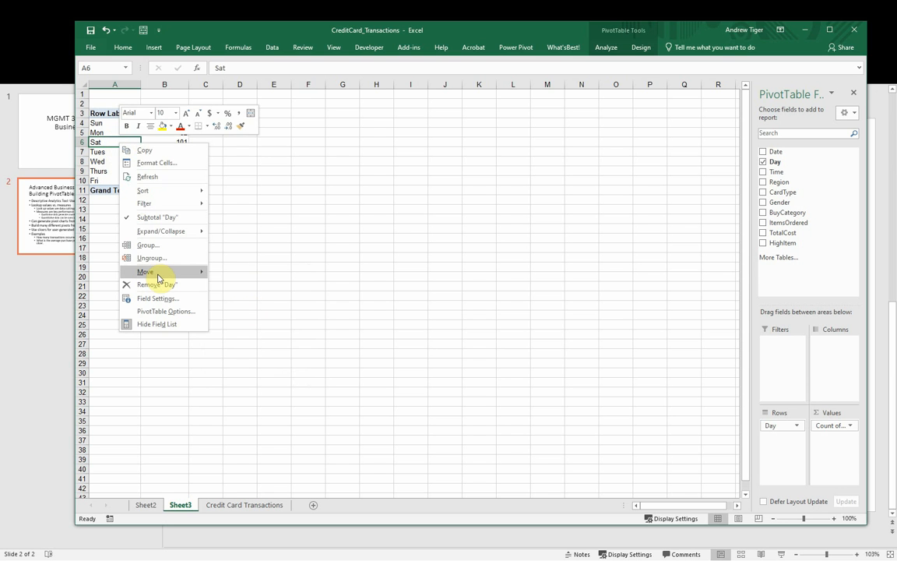
mouse_move(161, 272)
click(246, 311)
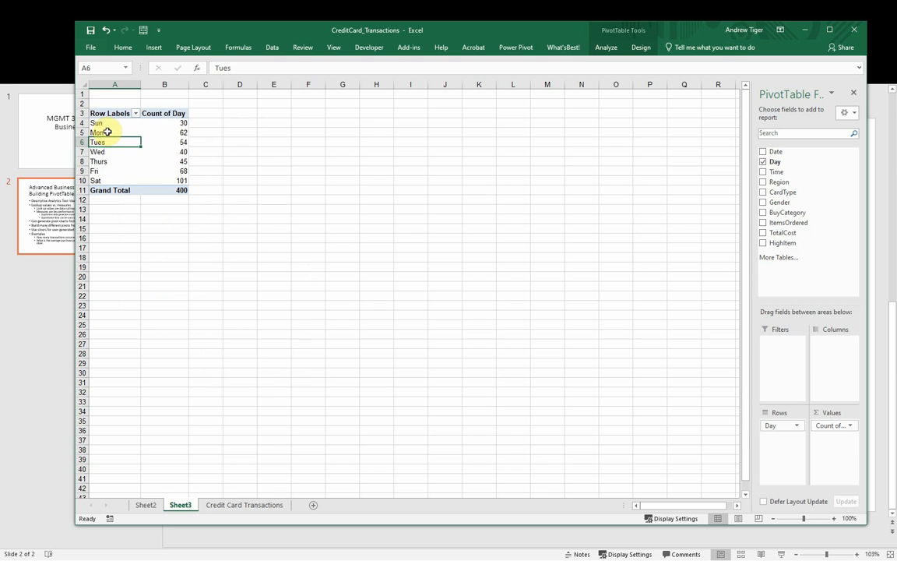
Insert a Clustered Column PivotChart from the Sheet3 day counts and place it beside the PivotTable near the top of the sheet
click(230, 167)
click(171, 142)
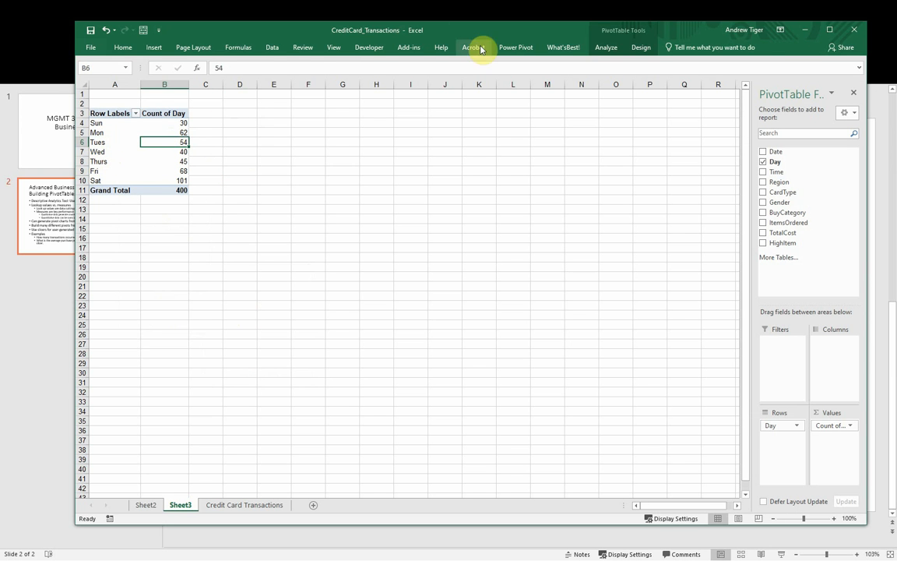
click(604, 46)
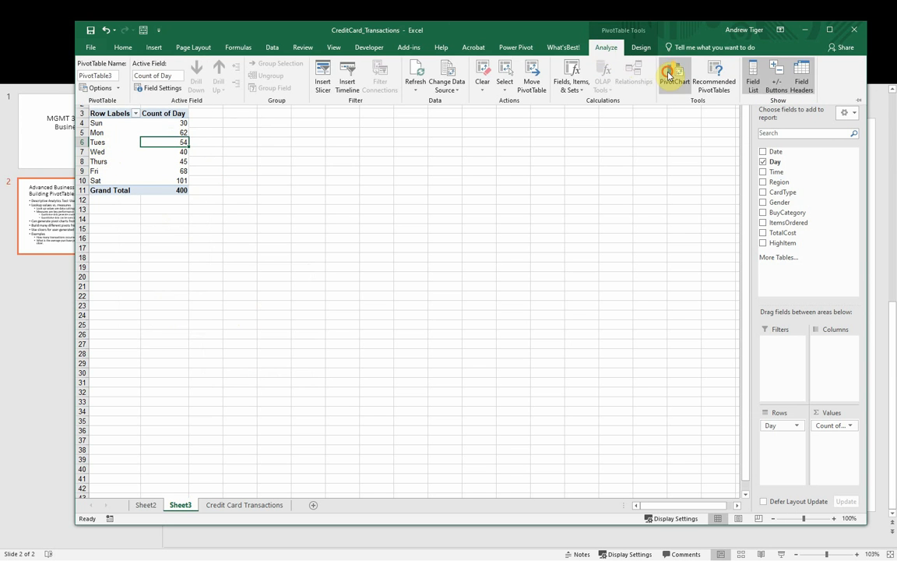
click(670, 74)
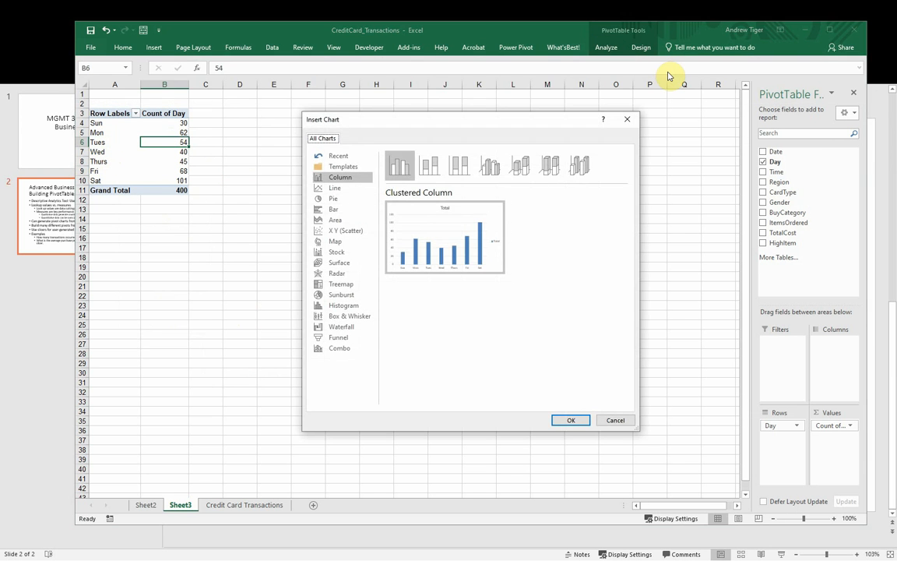
click(572, 419)
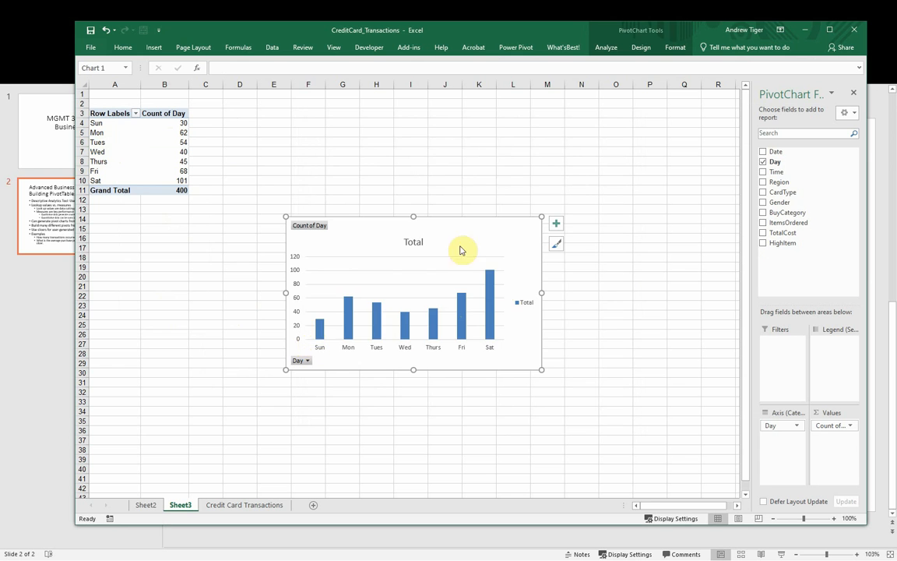
drag(478, 230, 450, 130)
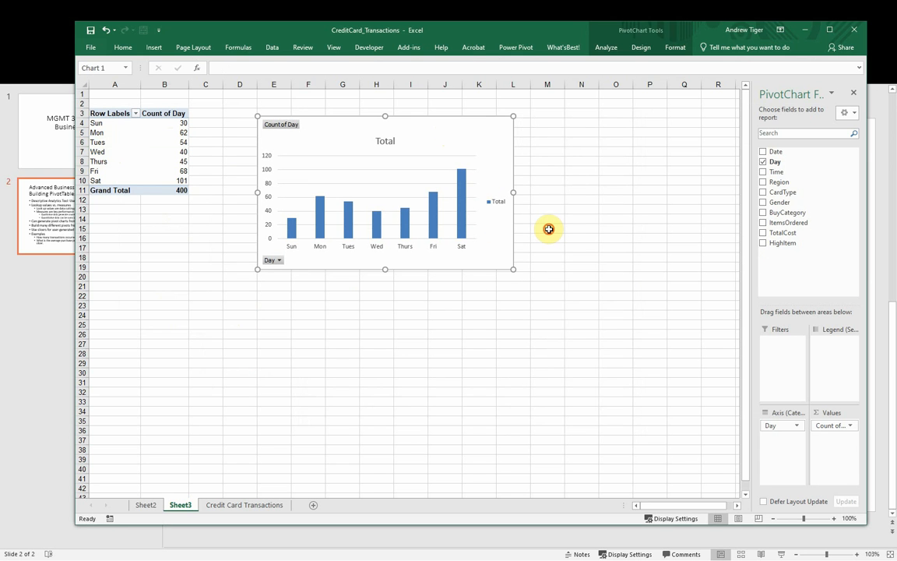
click(546, 229)
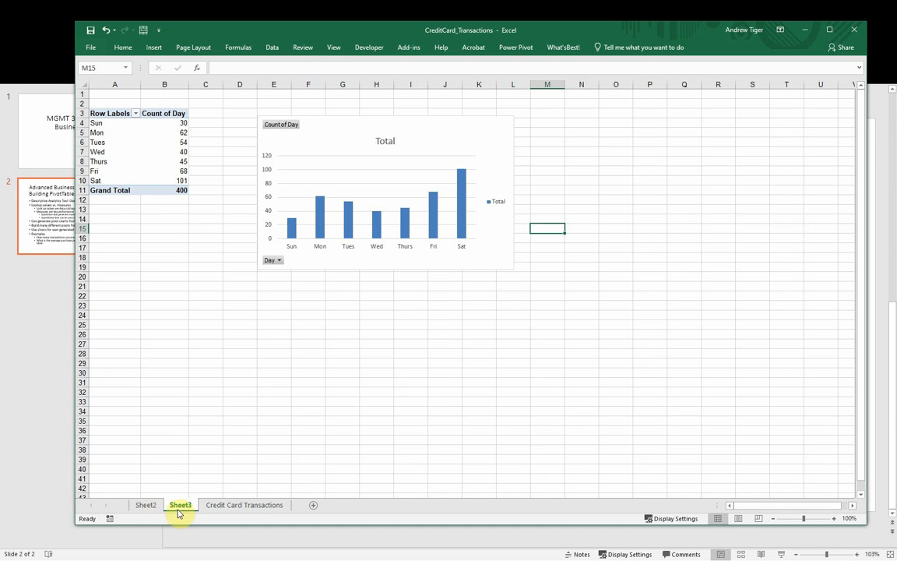
Check the example questions in PowerPoint, then create another PivotTable on a new worksheet from the Credit Card Transactions range A1:J401
click(217, 507)
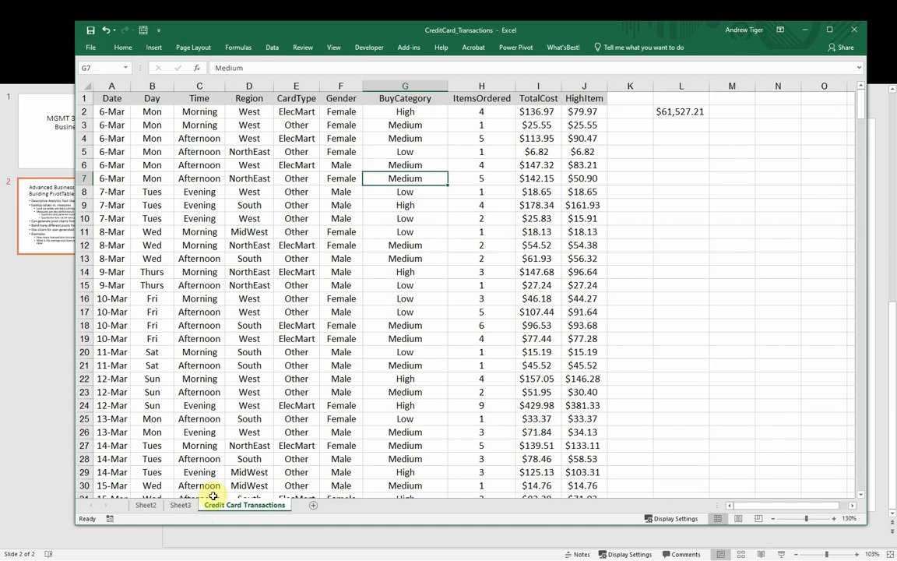
click(45, 434)
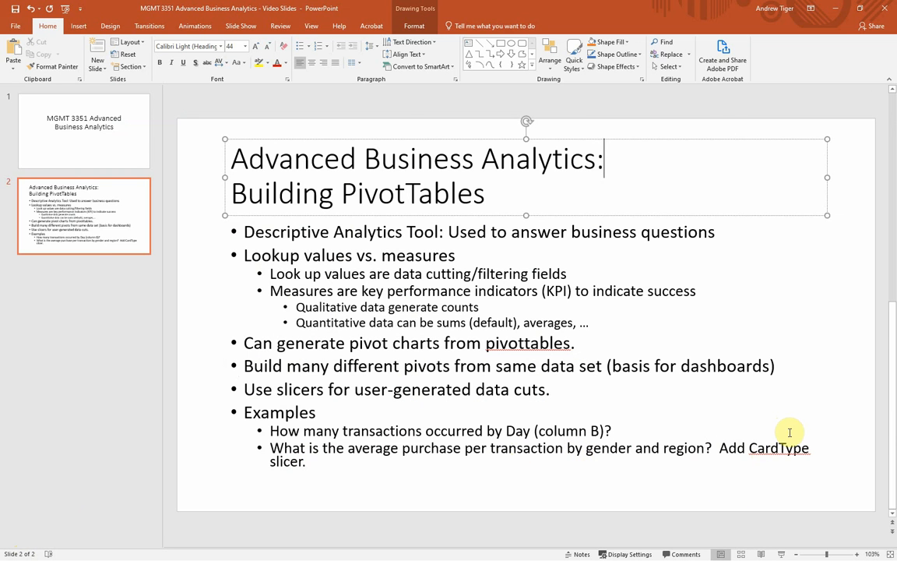
key(alt+Tab)
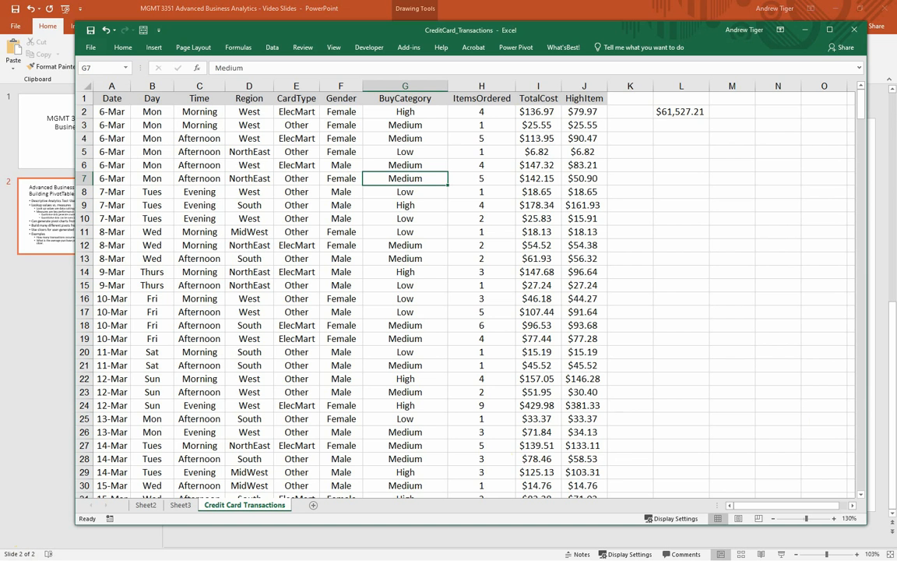
click(307, 257)
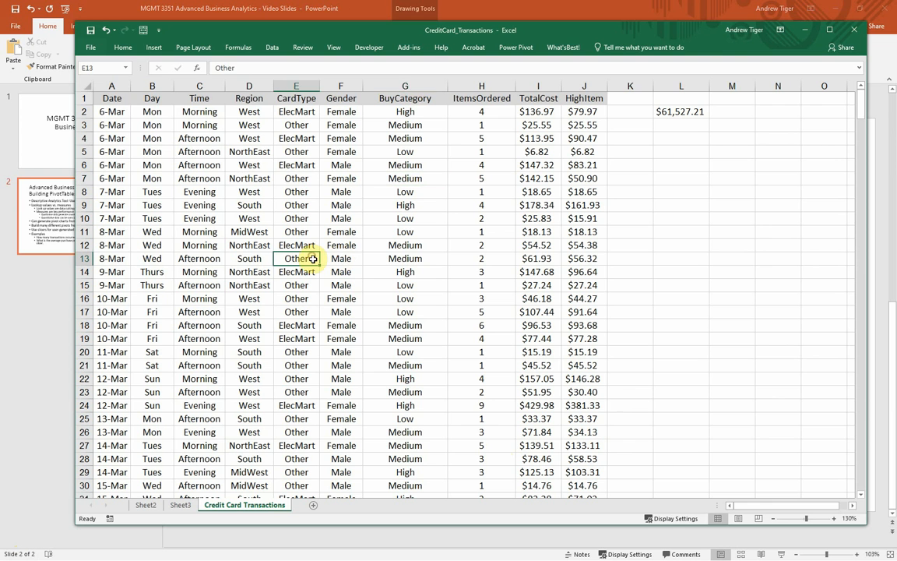
click(154, 47)
click(86, 69)
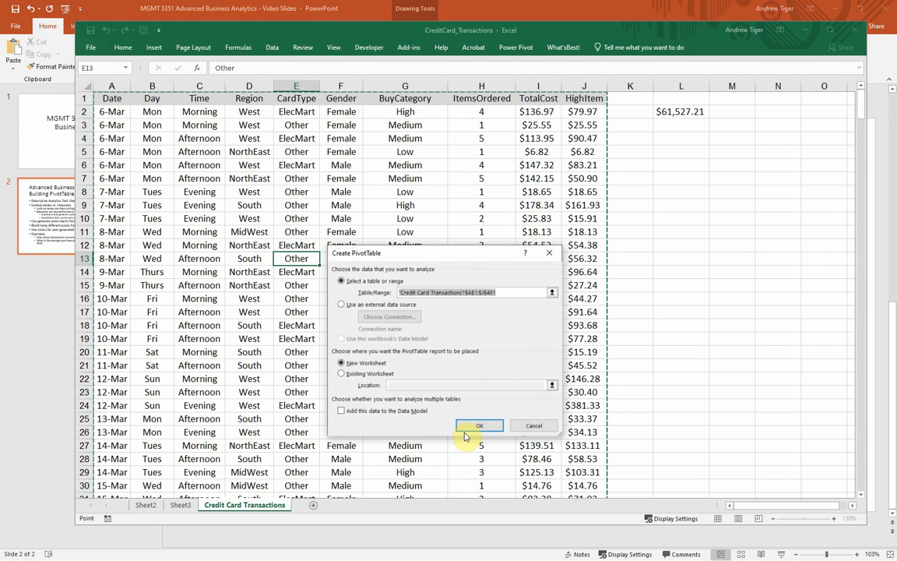
click(471, 426)
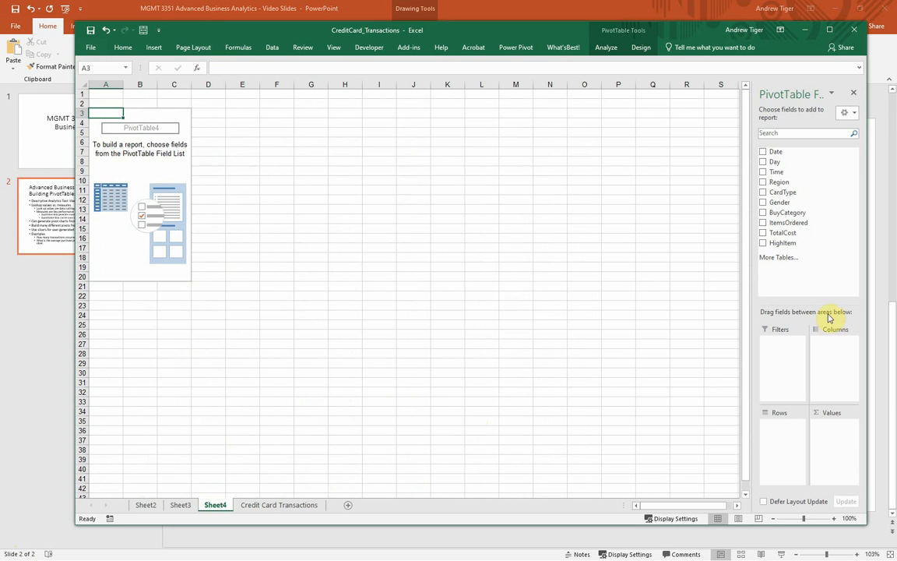
Place Region in the new PivotTable's rows, Gender in its columns and TotalCost in its values
drag(779, 182, 785, 445)
drag(777, 201, 828, 373)
drag(781, 232, 837, 439)
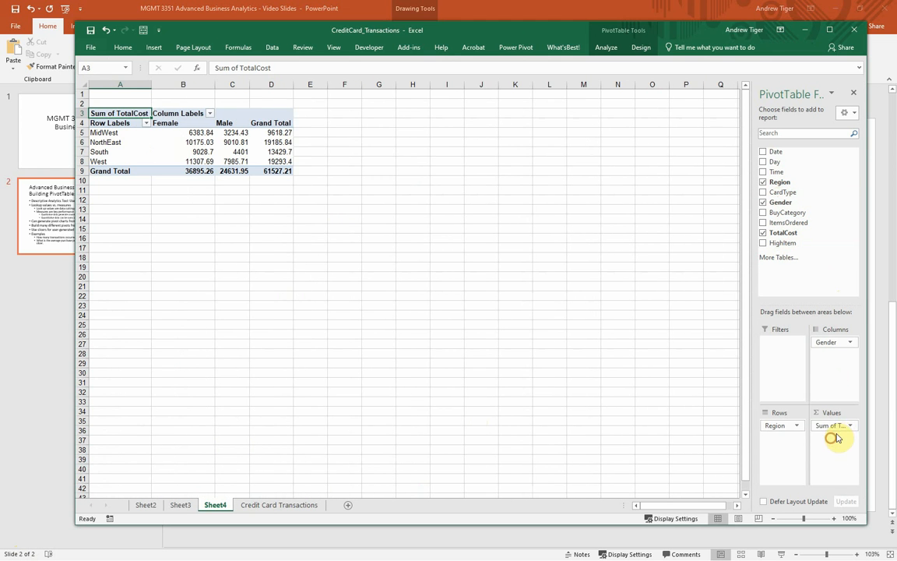
Summarize the TotalCost values by Average and format them as Currency with the $ symbol and no decimal places
click(843, 427)
click(840, 552)
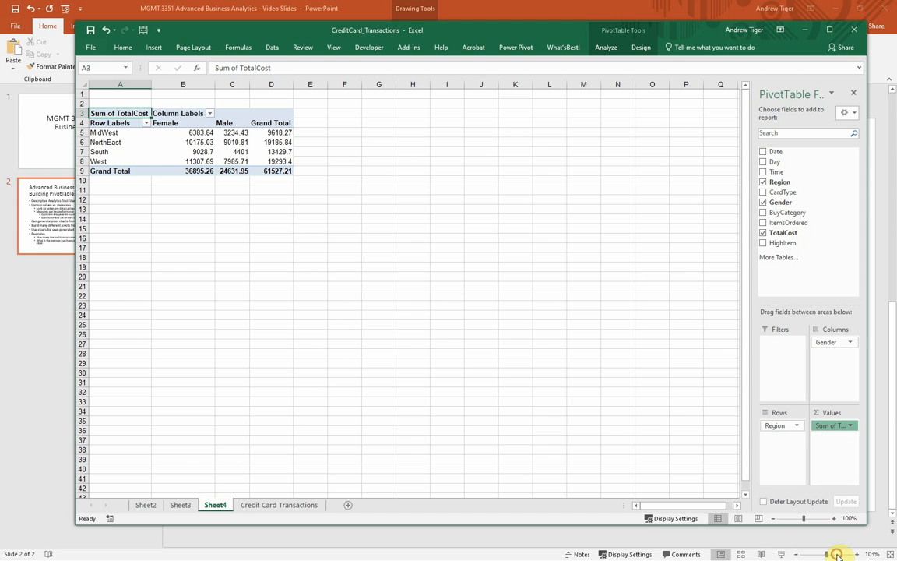
click(361, 367)
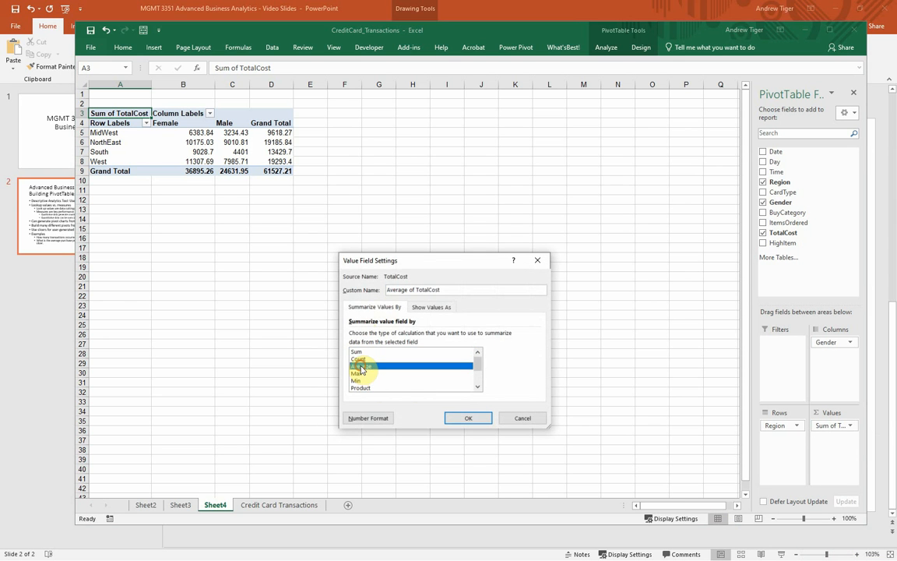
click(369, 420)
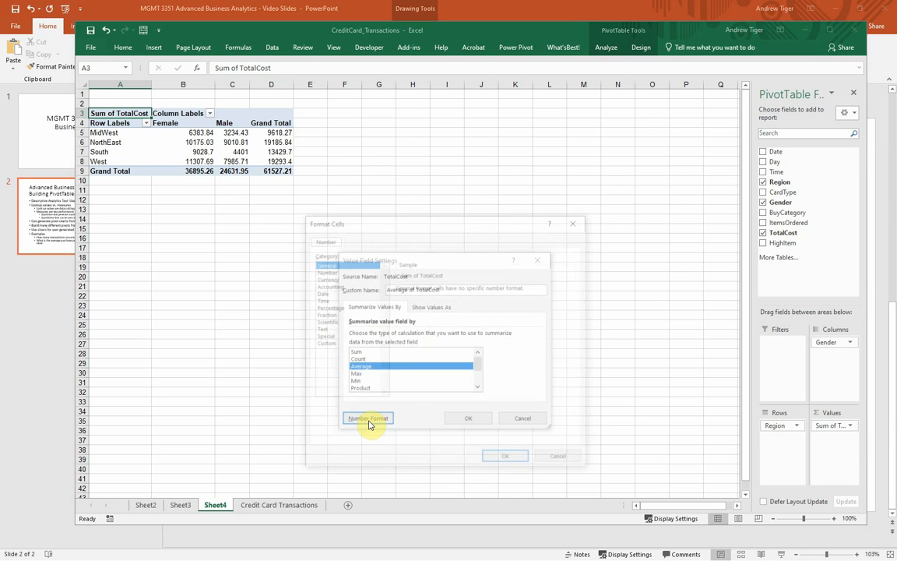
click(326, 278)
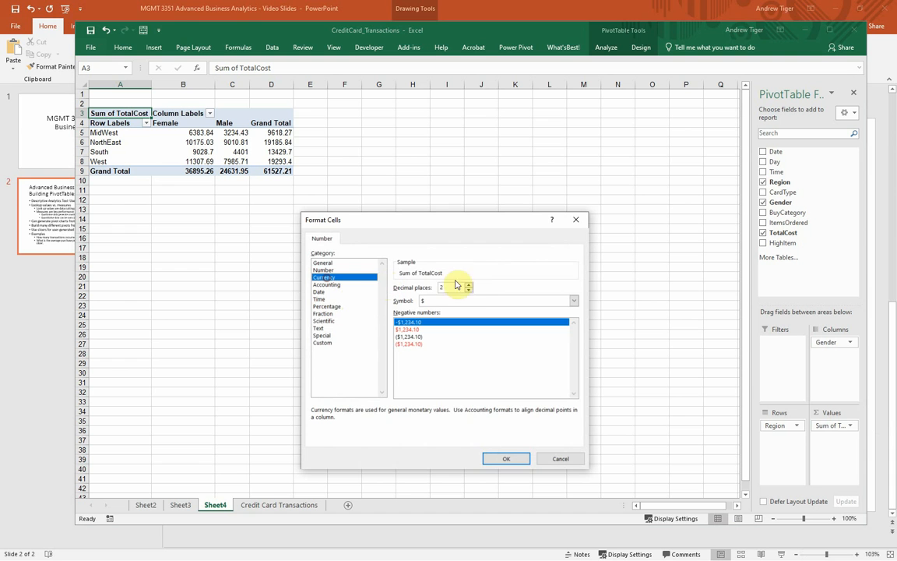
click(507, 459)
click(466, 416)
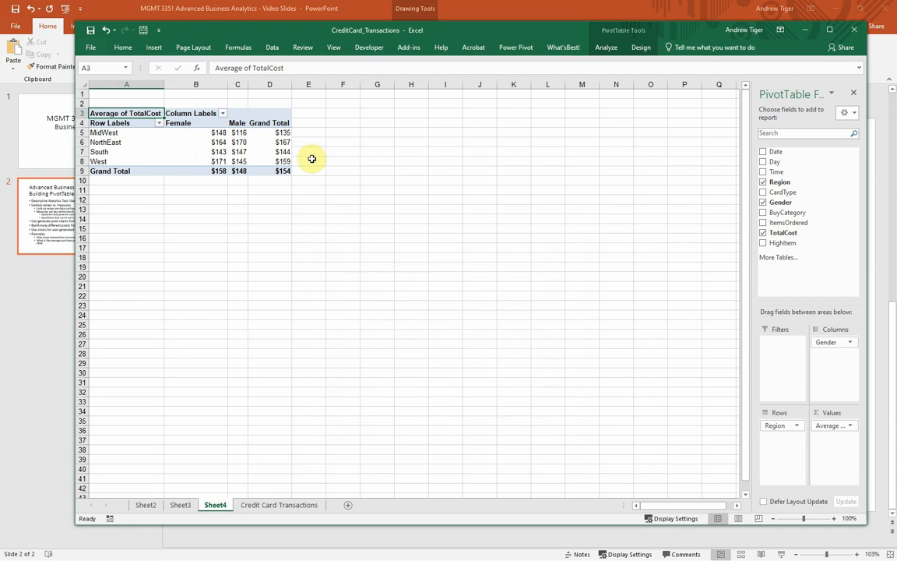
click(637, 49)
click(118, 88)
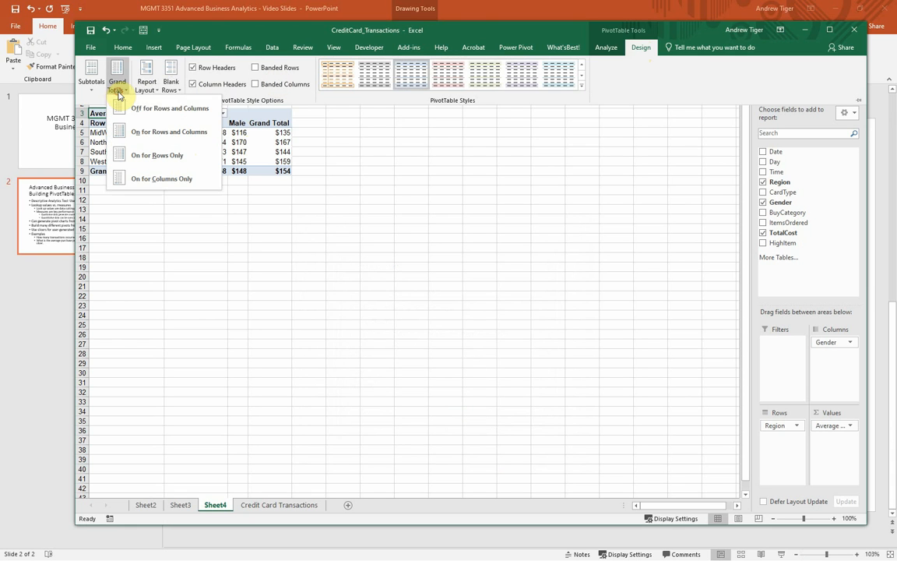
click(374, 193)
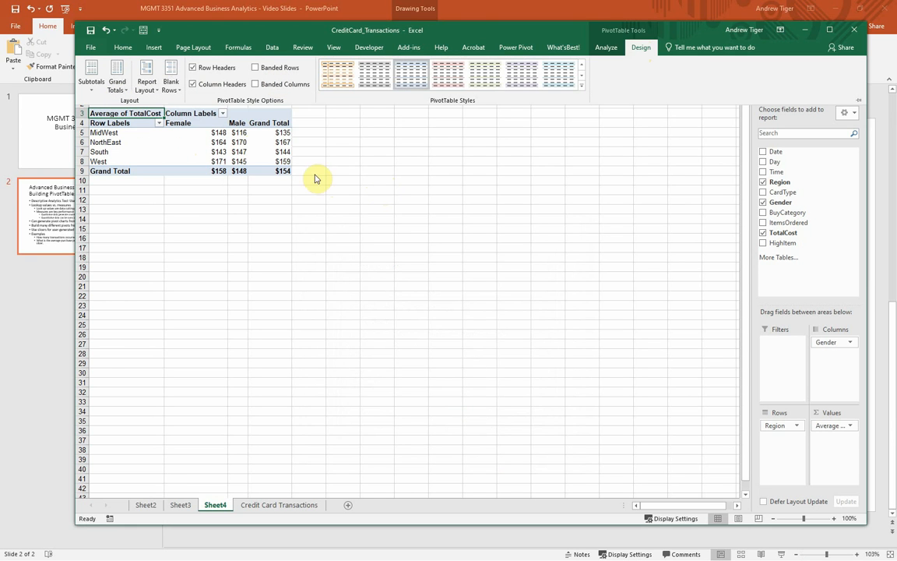
Reread the average purchase question and its slicer requirement on the PowerPoint slide, and return to the PivotTable on Sheet4
click(61, 408)
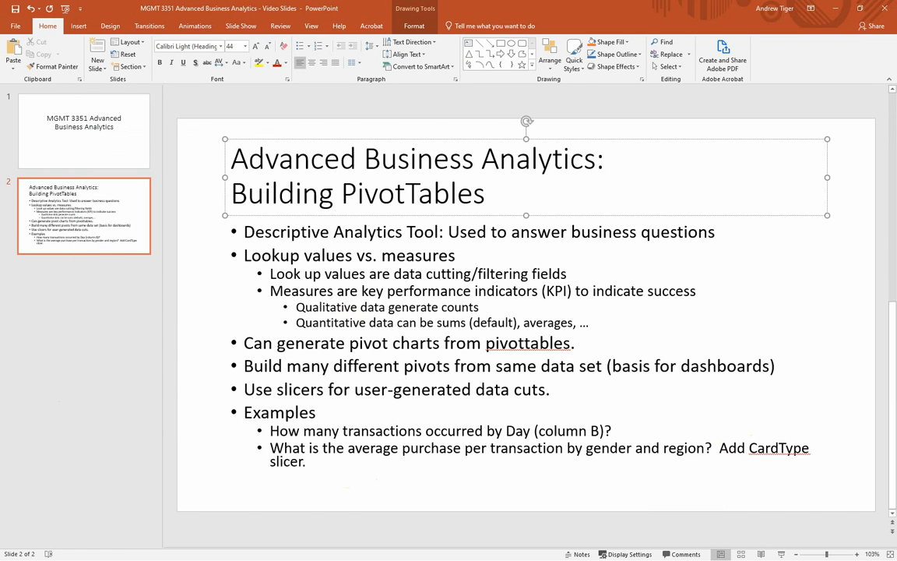
key(alt+Tab)
click(262, 144)
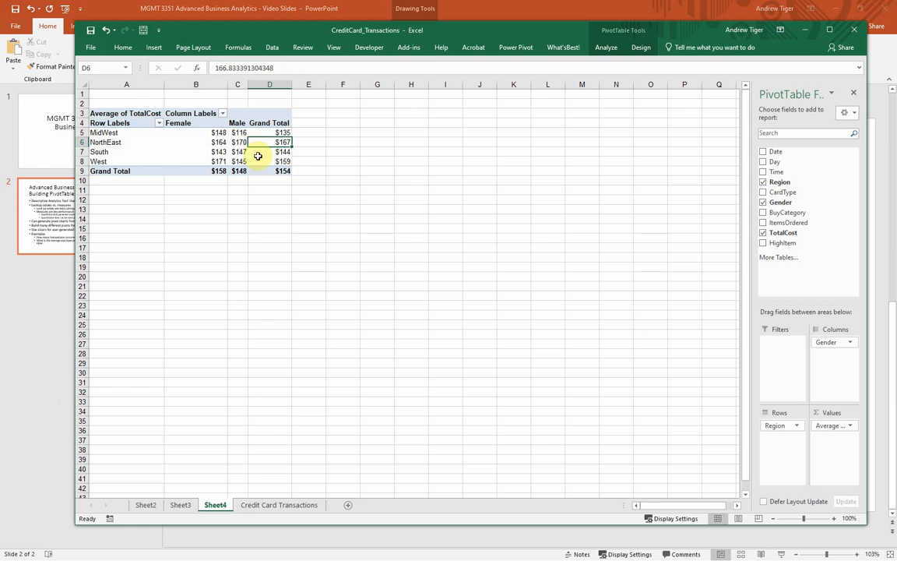
click(442, 197)
click(234, 141)
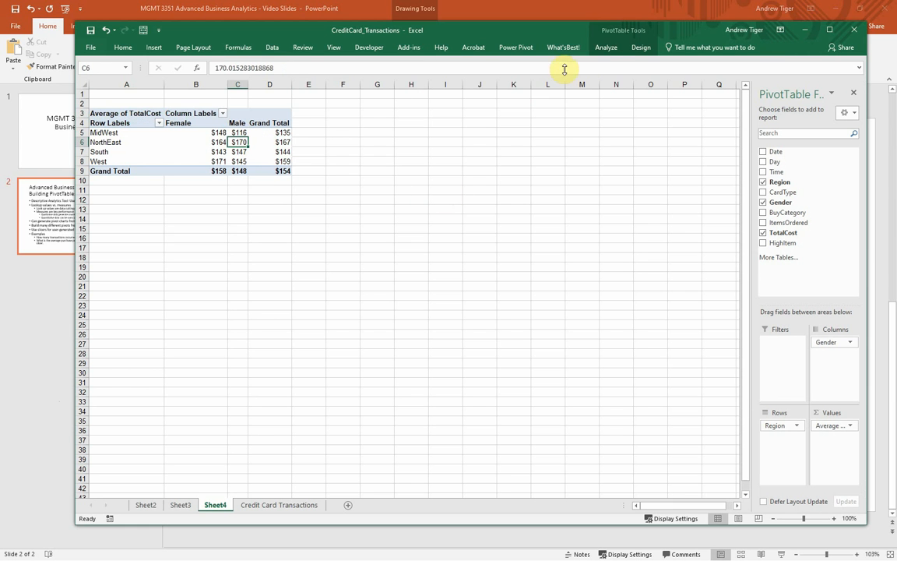
click(609, 47)
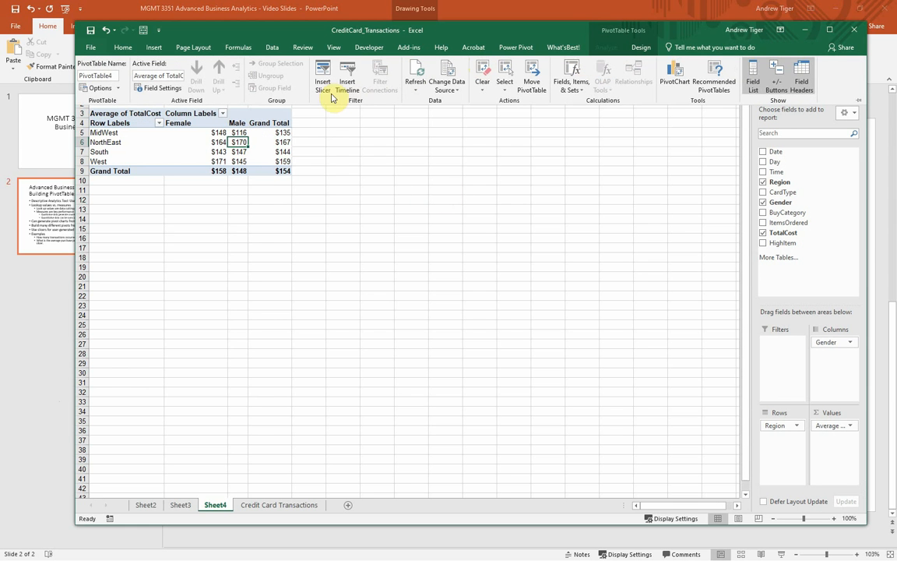
click(238, 142)
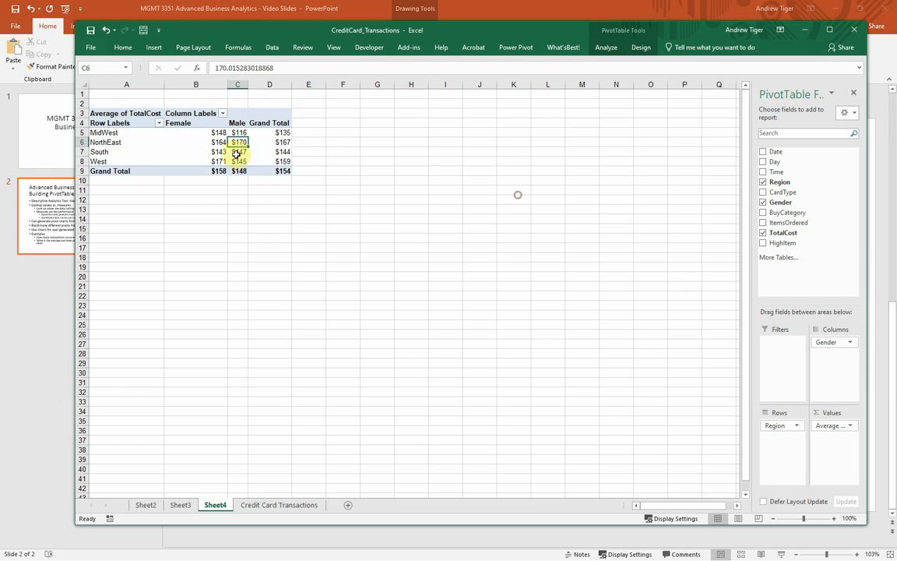
Insert a CardType slicer for the average TotalCost PivotTable, rechecking the slide's requirement, and place it directly beside the table
click(195, 152)
click(609, 48)
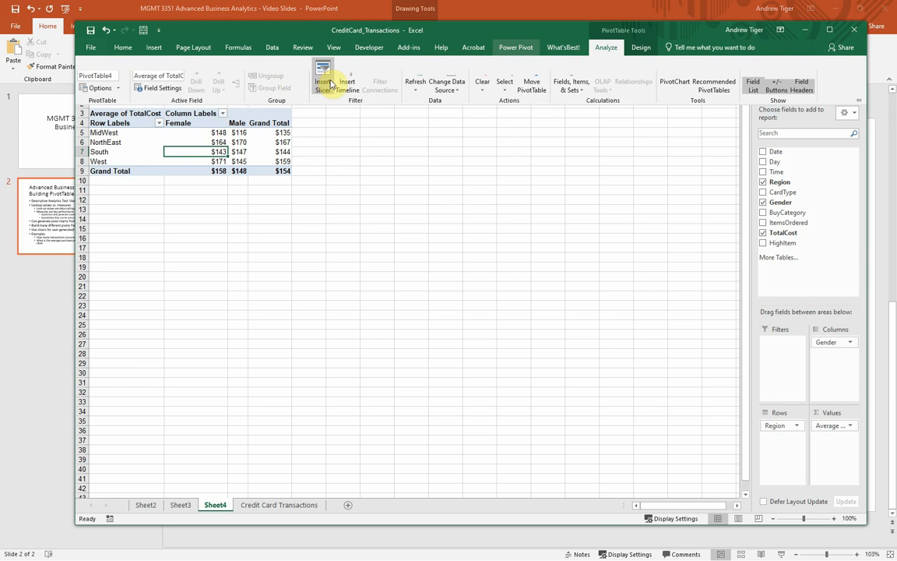
click(324, 83)
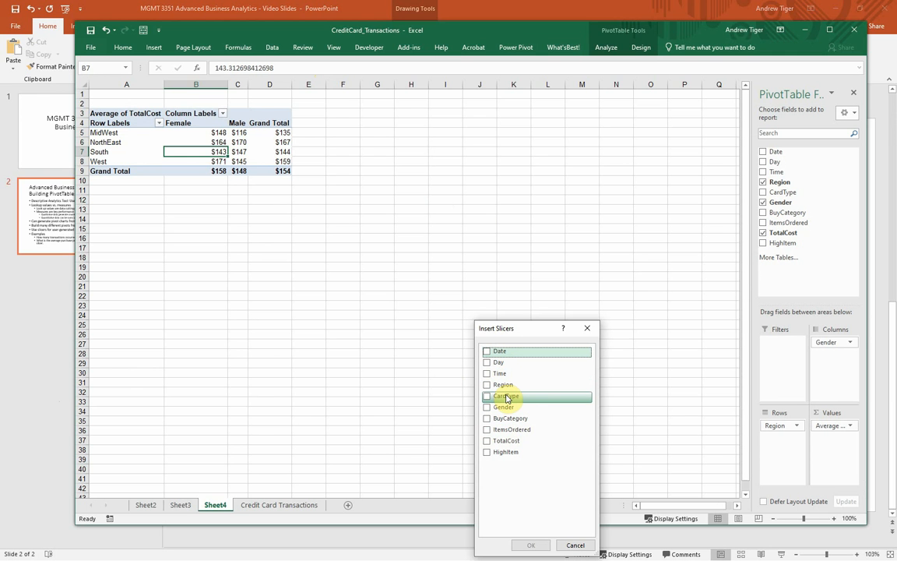
click(59, 405)
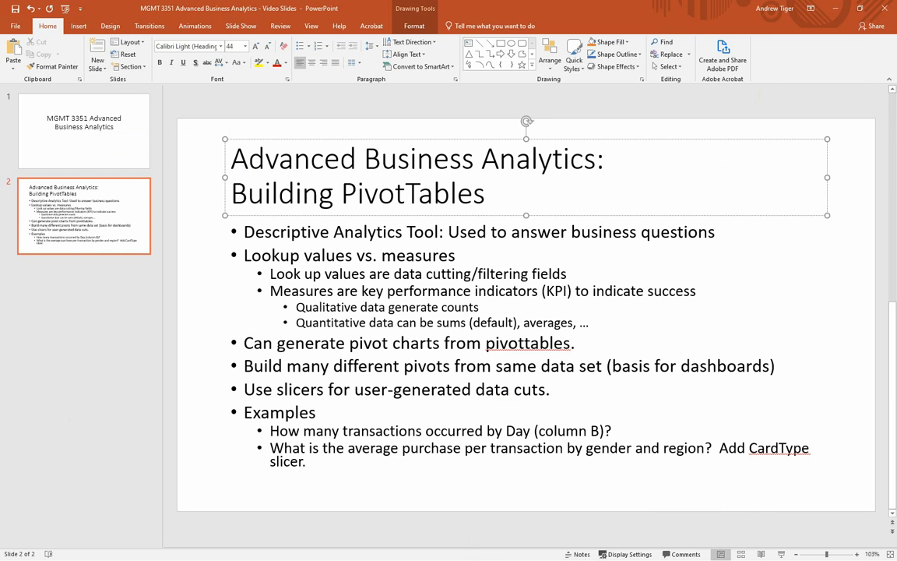
key(alt+Tab)
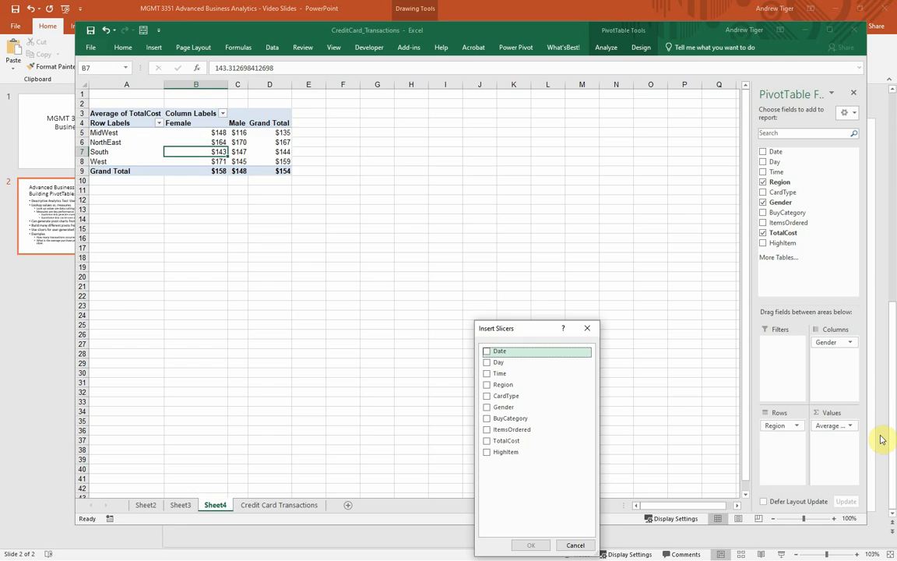
click(487, 397)
click(527, 544)
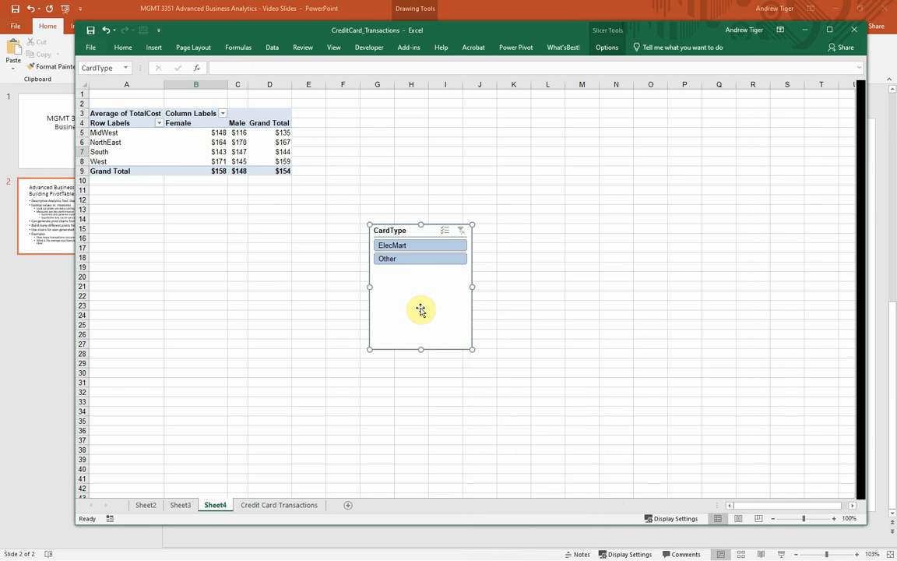
drag(429, 211, 380, 101)
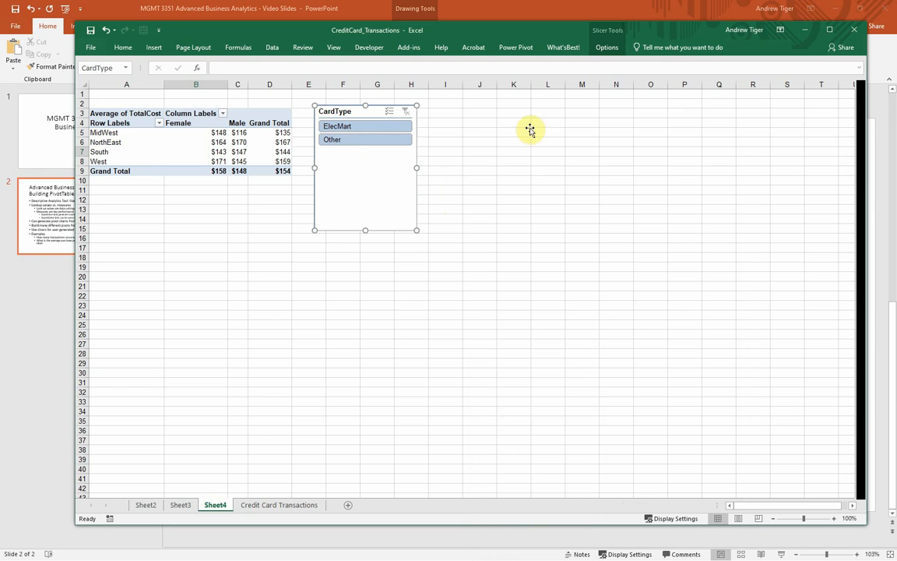
Filter the PivotTable with the CardType slicer by ElecMart, switch it to Other, and clear the filter
click(344, 127)
click(349, 141)
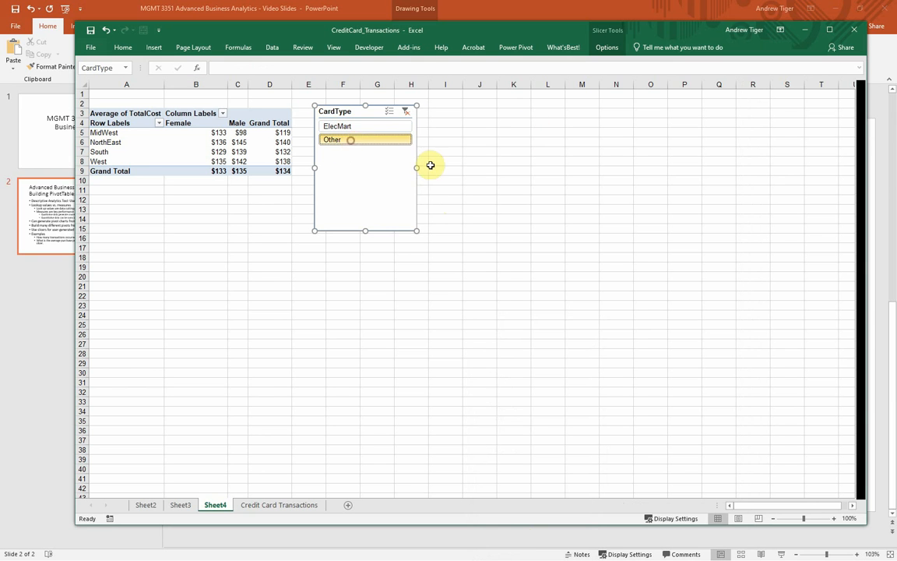
click(407, 114)
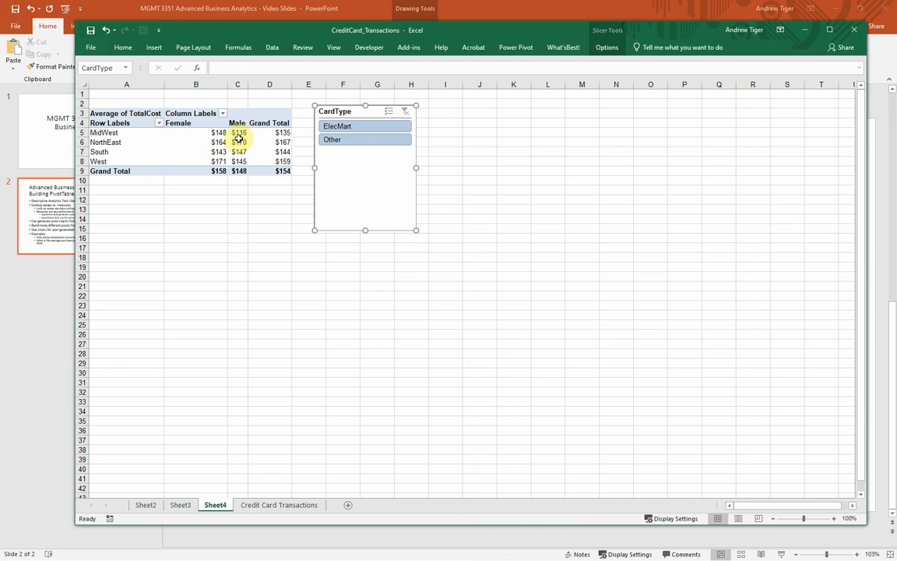
Insert a Clustered Column PivotChart from the average TotalCost PivotTable and place it below the table and CardType slicer
click(237, 141)
click(606, 46)
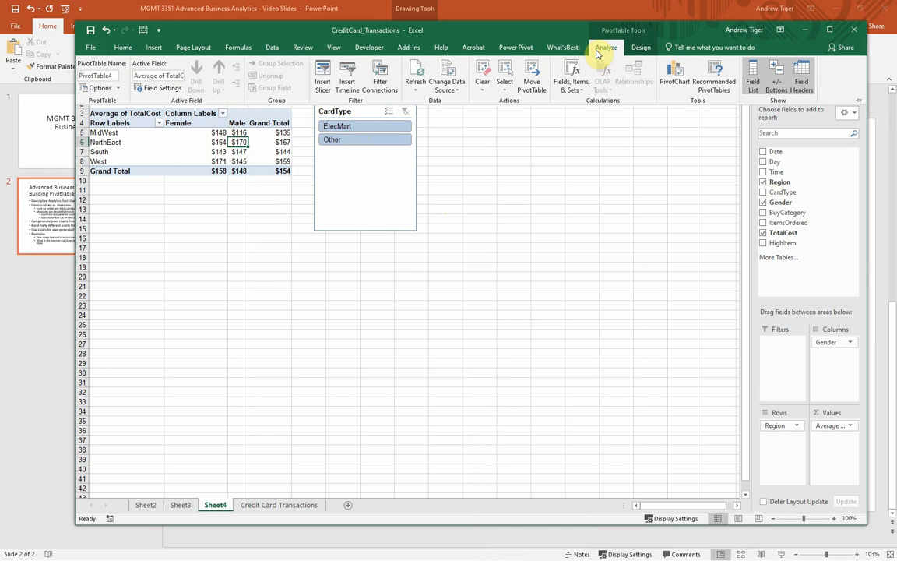
click(668, 73)
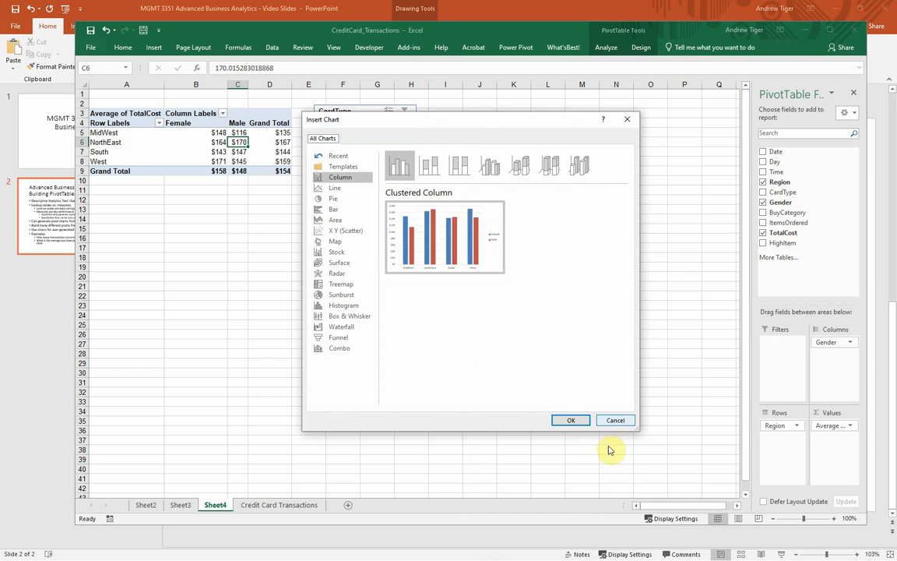
click(569, 421)
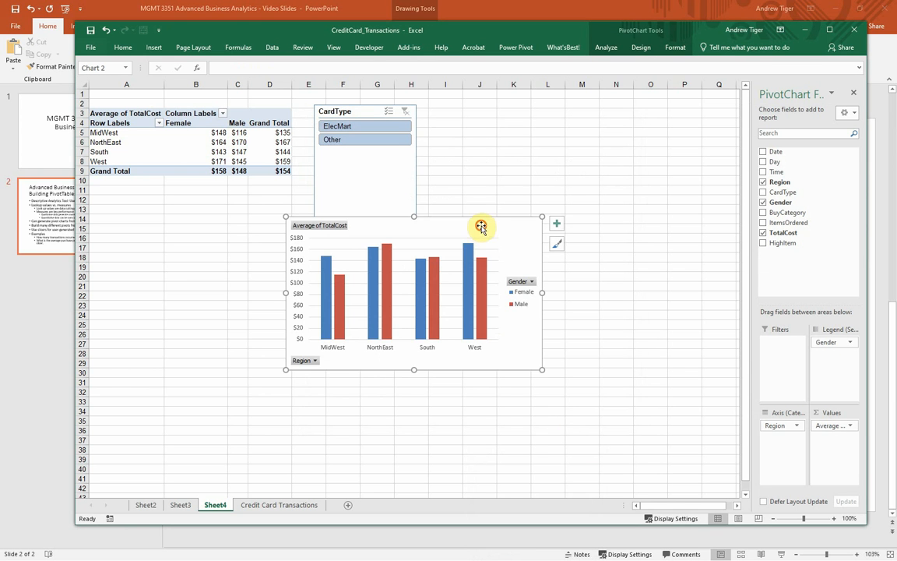
mouse_move(481, 227)
mouse_down()
mouse_move(300, 262)
mouse_move(569, 260)
mouse_move(424, 269)
mouse_up()
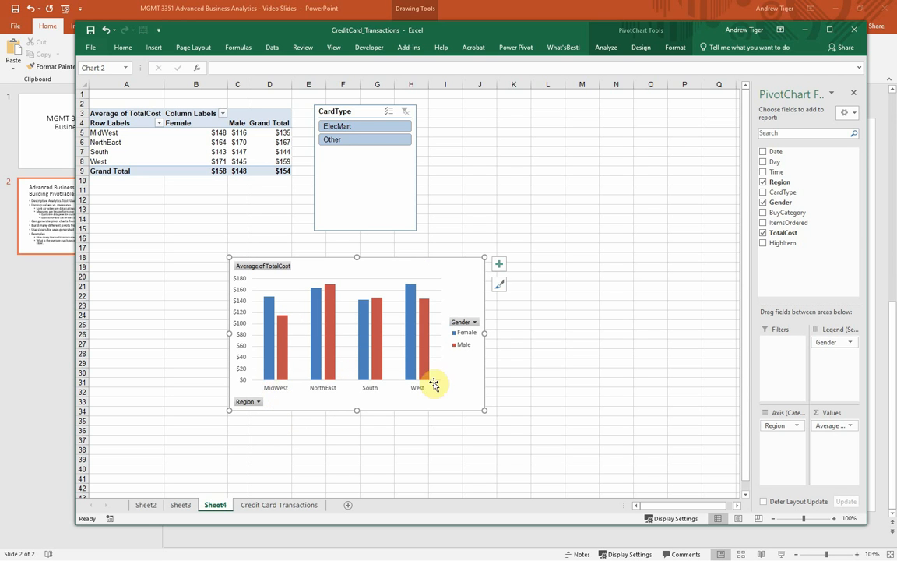
mouse_move(428, 371)
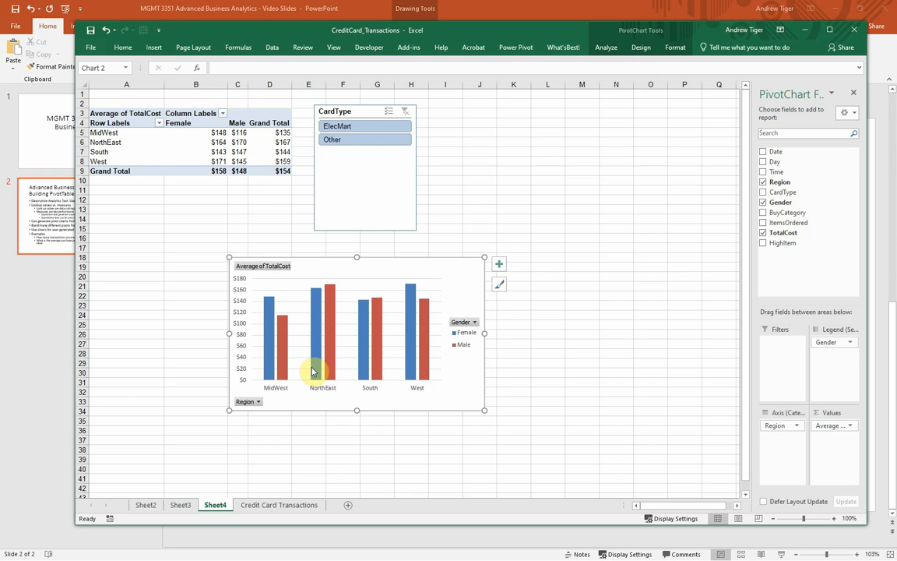
mouse_move(312, 371)
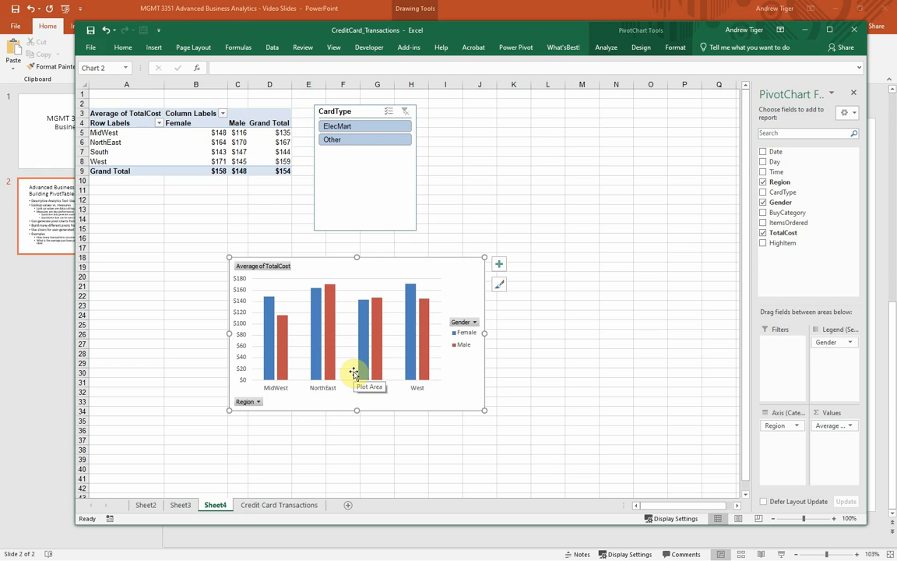
drag(459, 264, 450, 265)
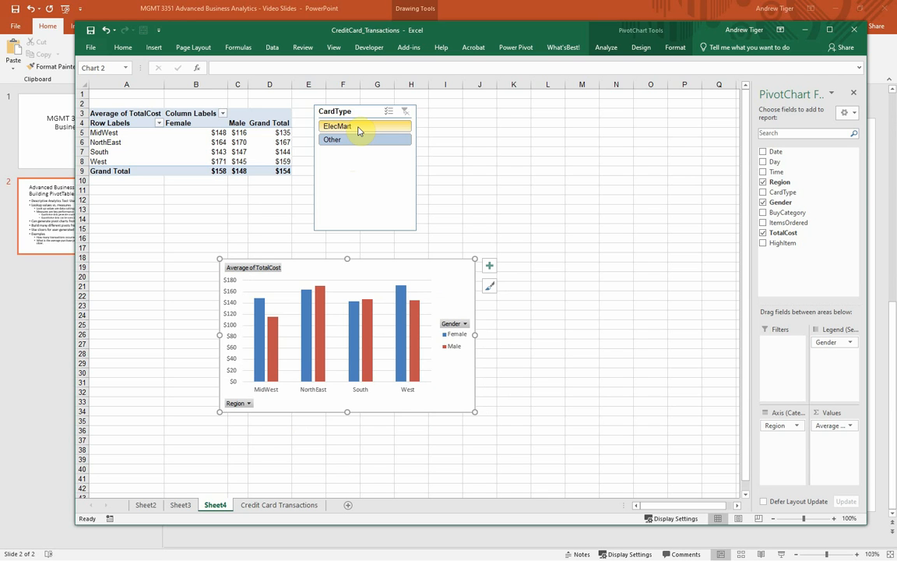
Switch the CardType slicer between ElecMart and Other to compare the chart, ending on Other, and nudge the chart slightly left
click(359, 129)
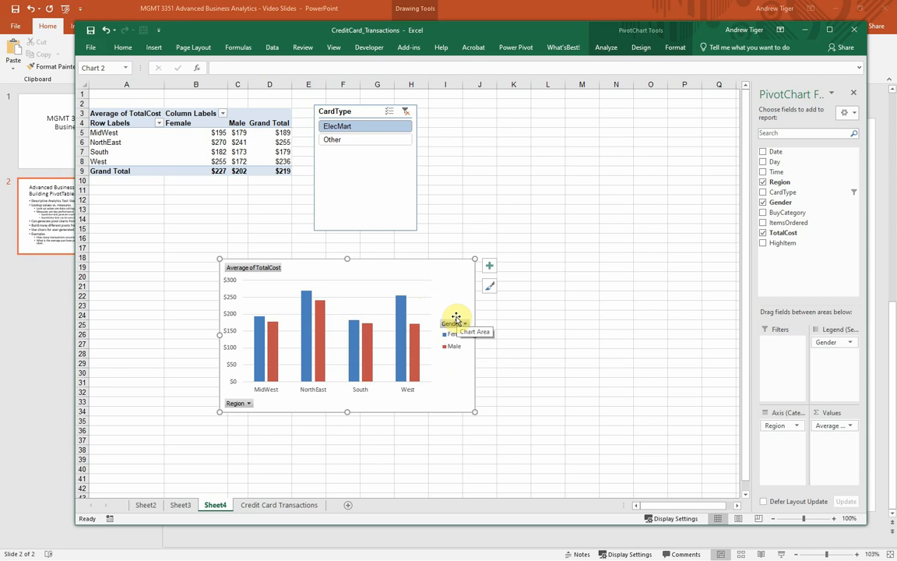
click(331, 141)
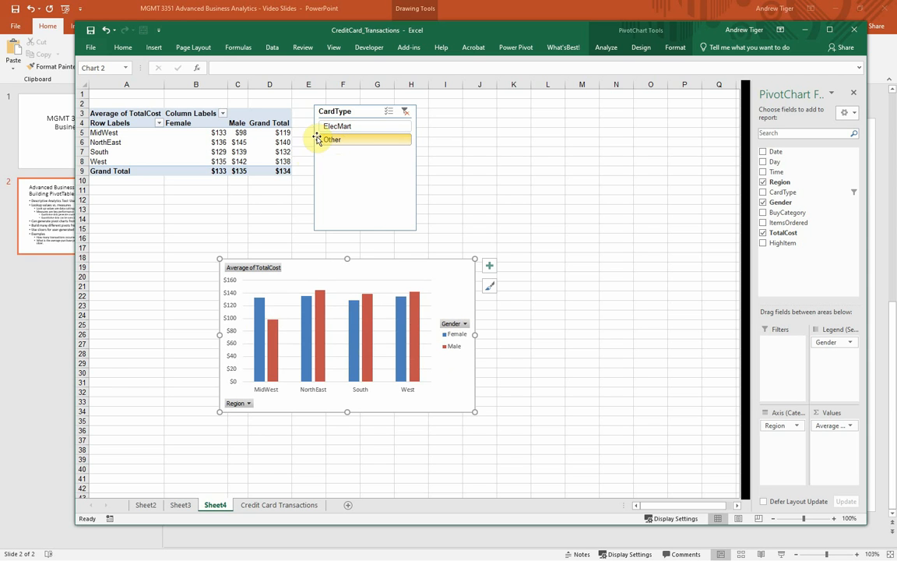
click(346, 129)
click(347, 141)
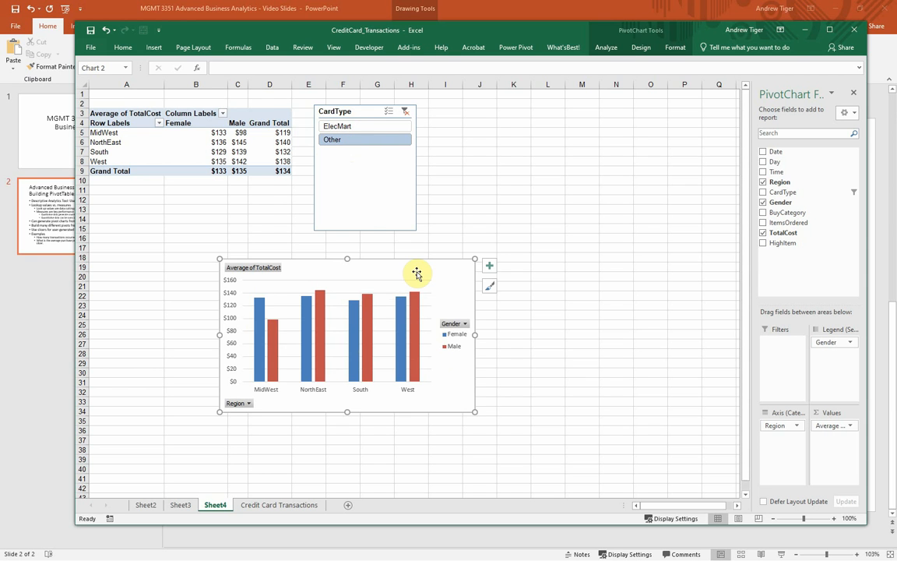
drag(417, 272, 410, 273)
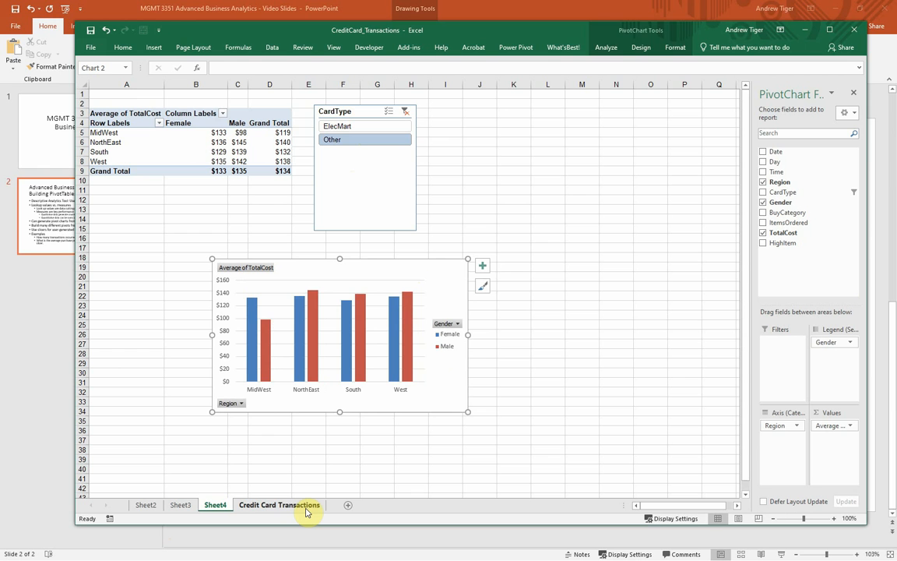
Alternate the selection between empty cells and PivotTable cells to check when the field list is shown
click(661, 323)
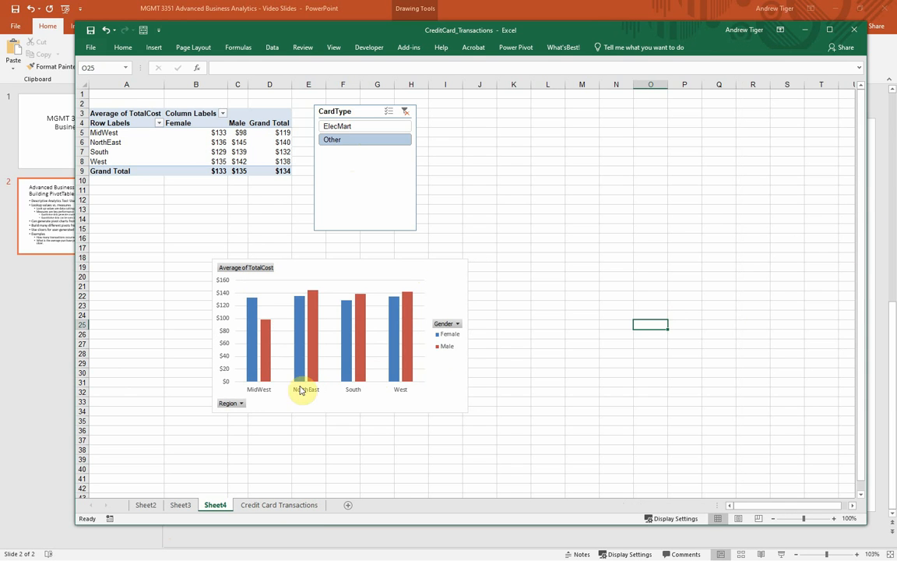
click(187, 152)
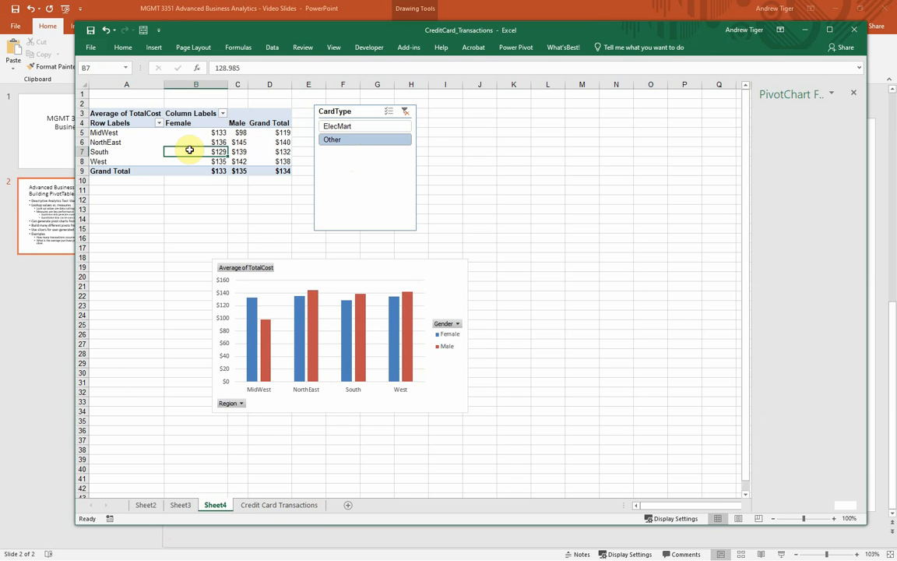
click(543, 227)
click(190, 142)
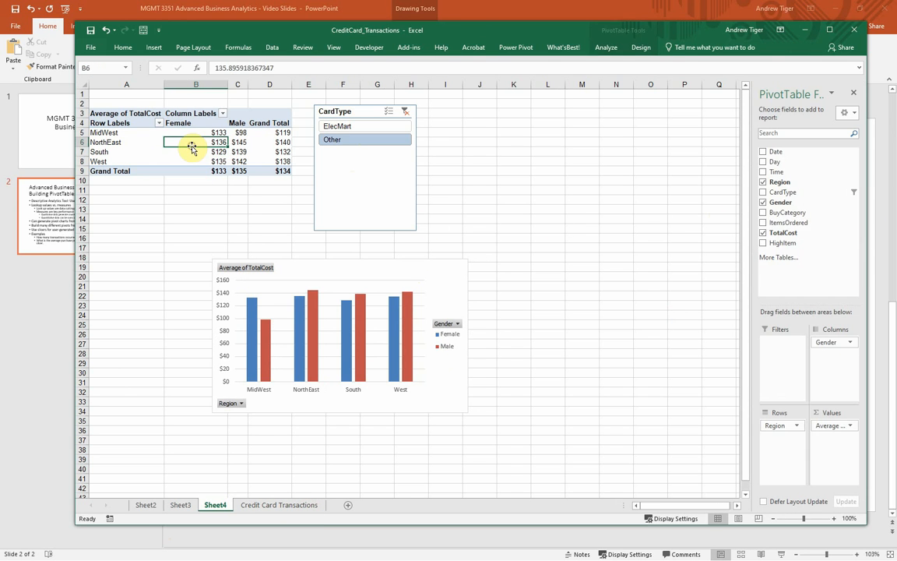
click(623, 191)
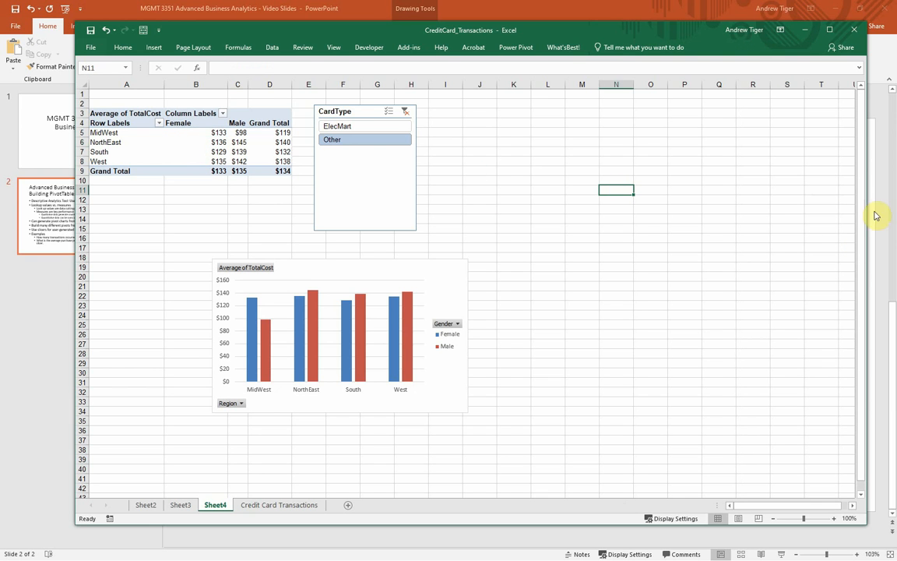
click(185, 149)
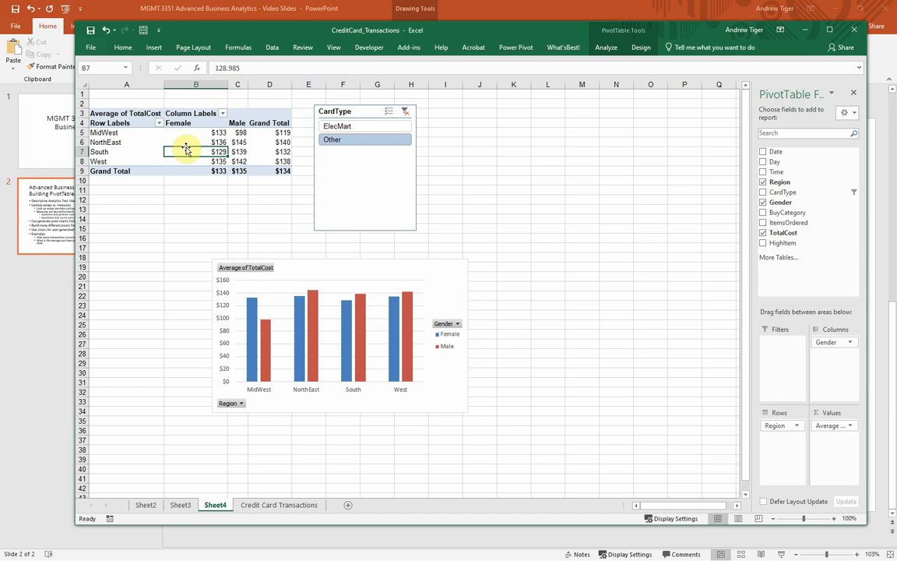
Close the PivotTable field list and show it again
click(853, 94)
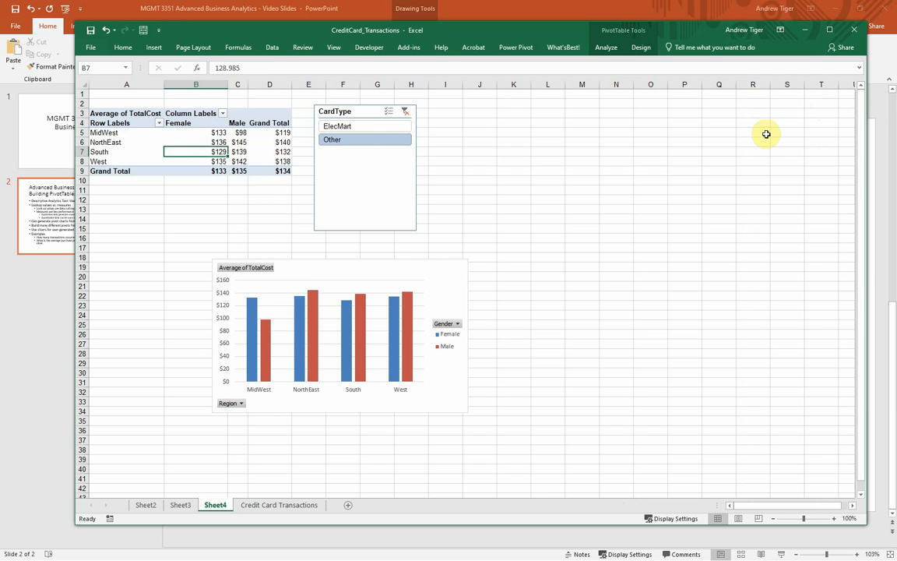
click(605, 51)
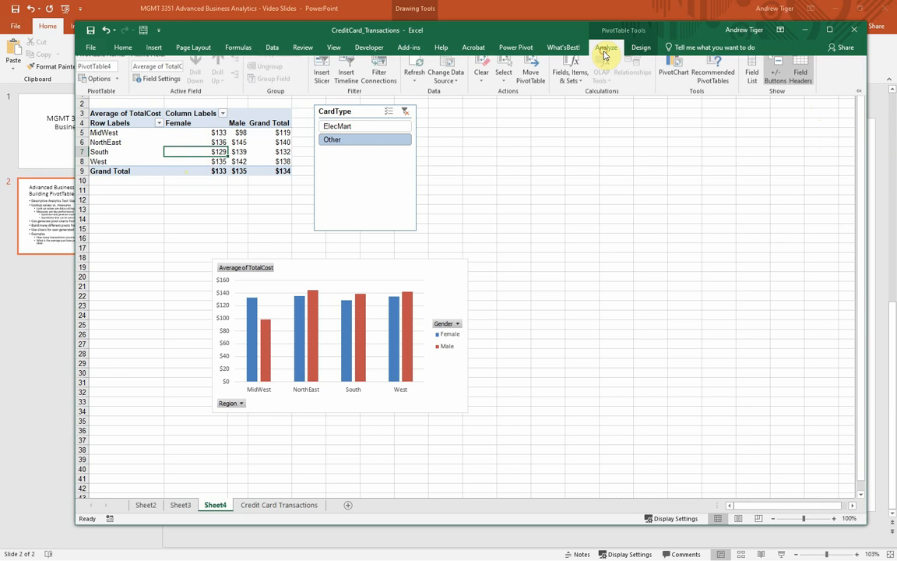
click(752, 88)
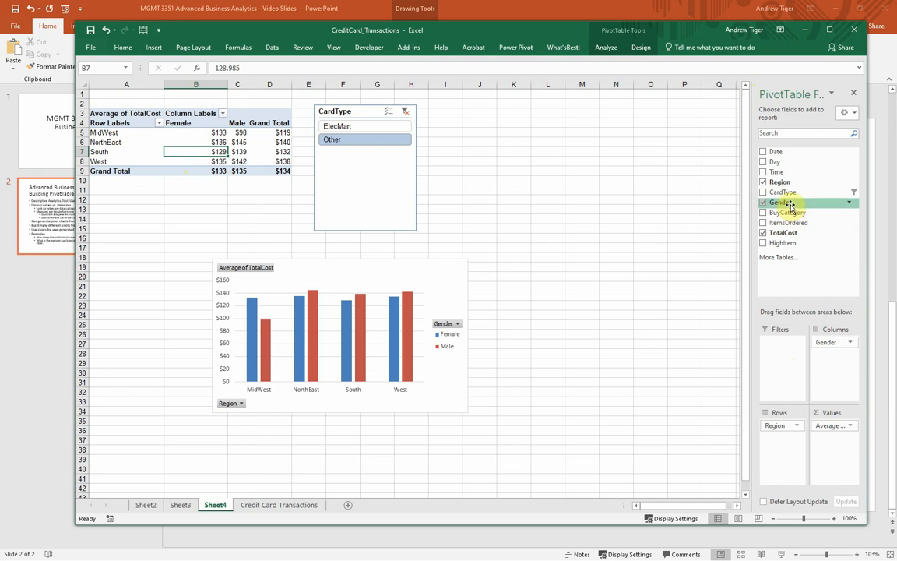
Add CardType and BuyCategory beneath Region in the PivotTable's rows, and move the PivotChart clear of the expanded table
drag(791, 194, 787, 445)
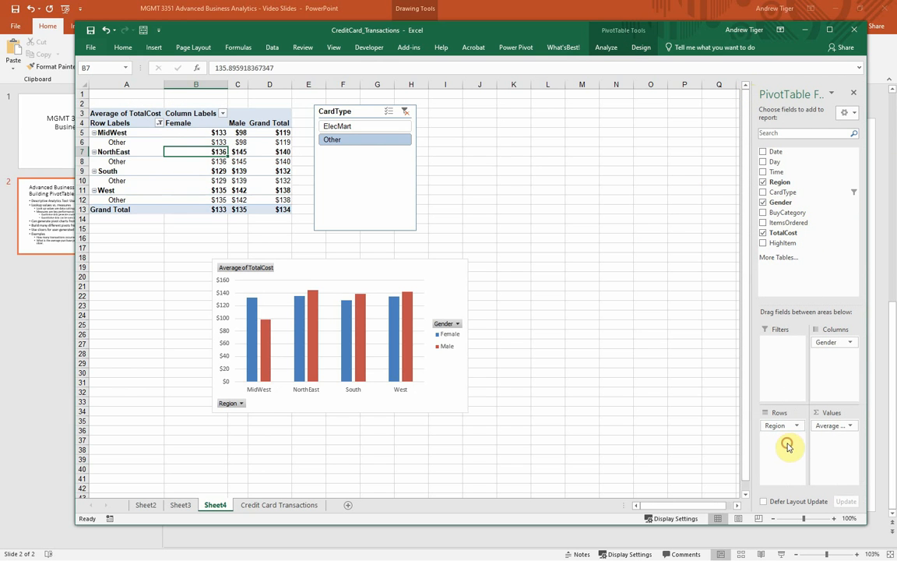
drag(771, 213, 779, 450)
drag(447, 267, 677, 264)
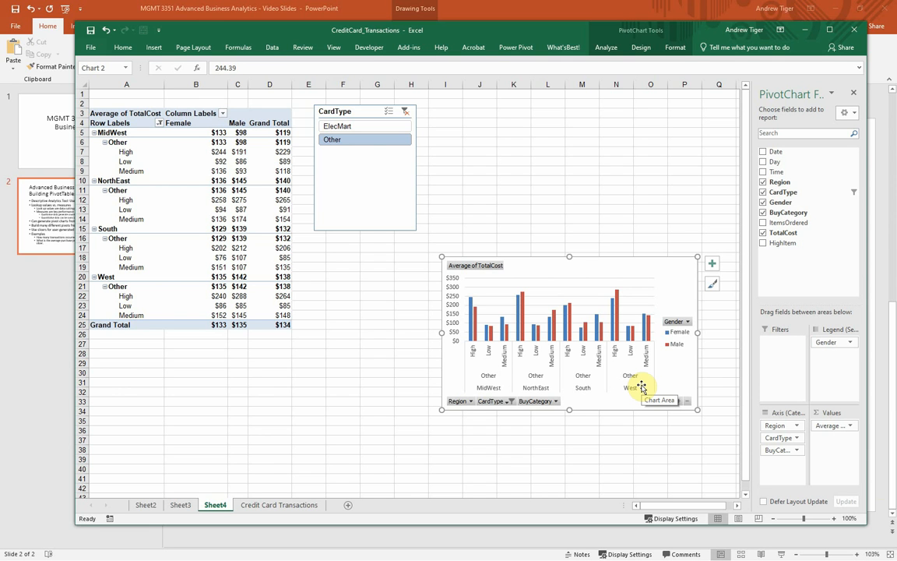
Remove BuyCategory and CardType from the PivotChart's axis fields, keeping only Region
drag(782, 450, 707, 452)
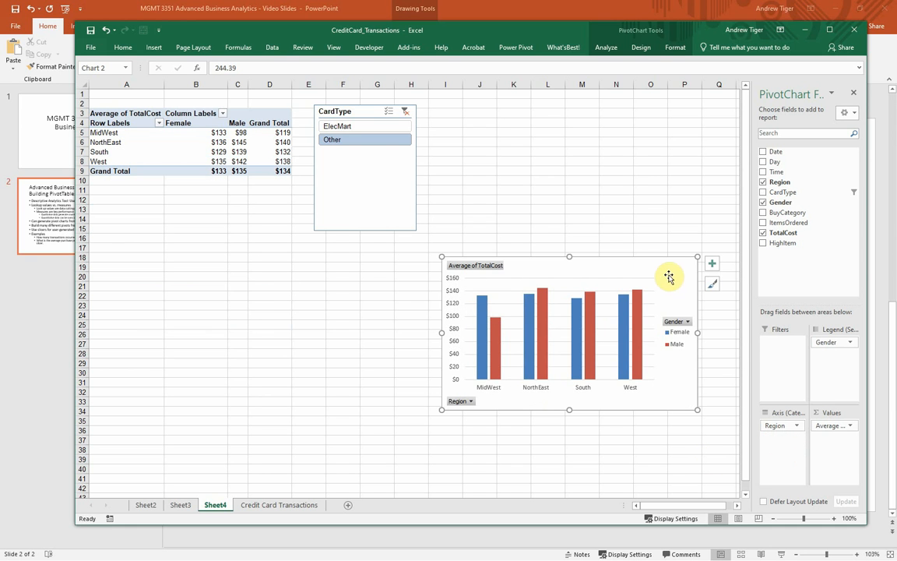